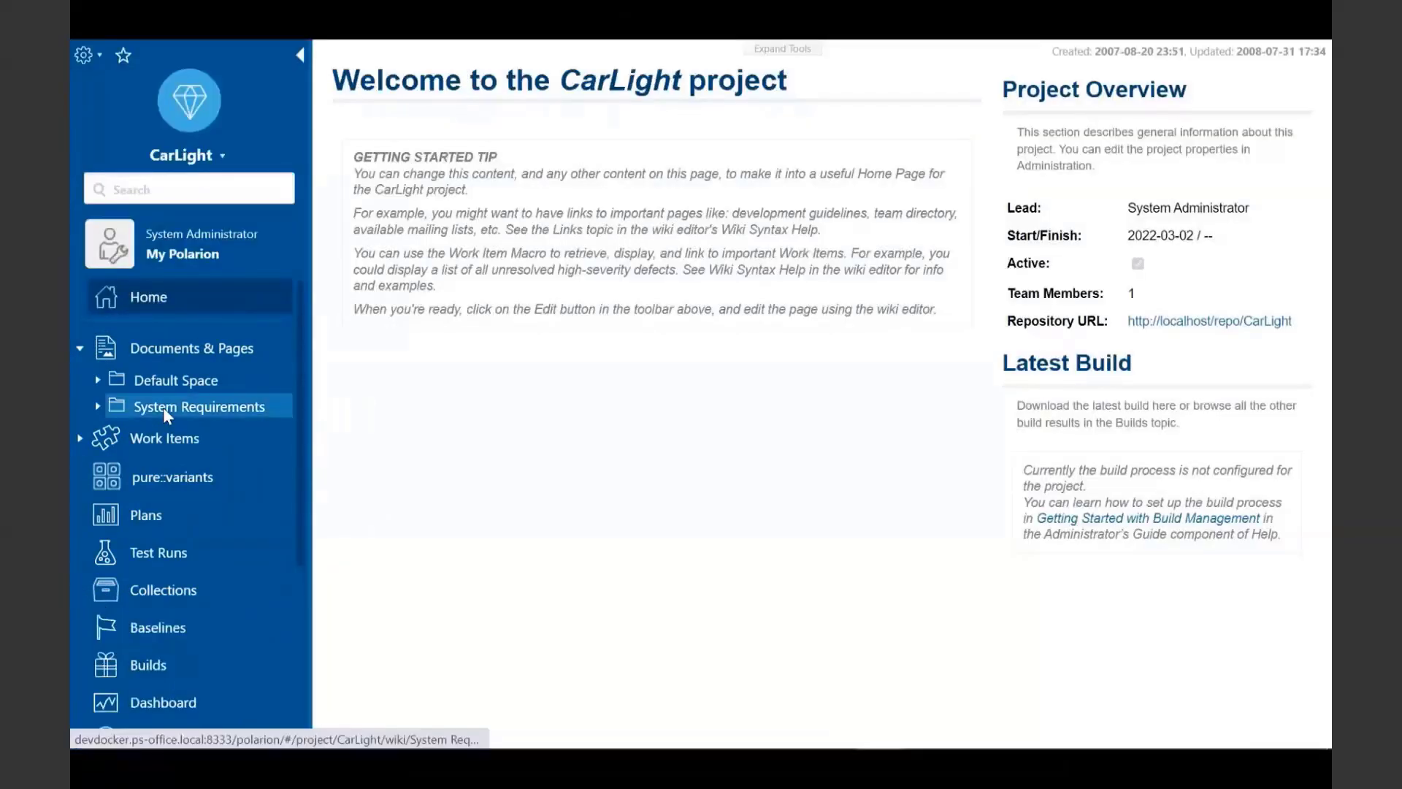
Open the System Requirements Sepcification master document from the CarLight project's pure::variants page and look through its requirements
click(171, 477)
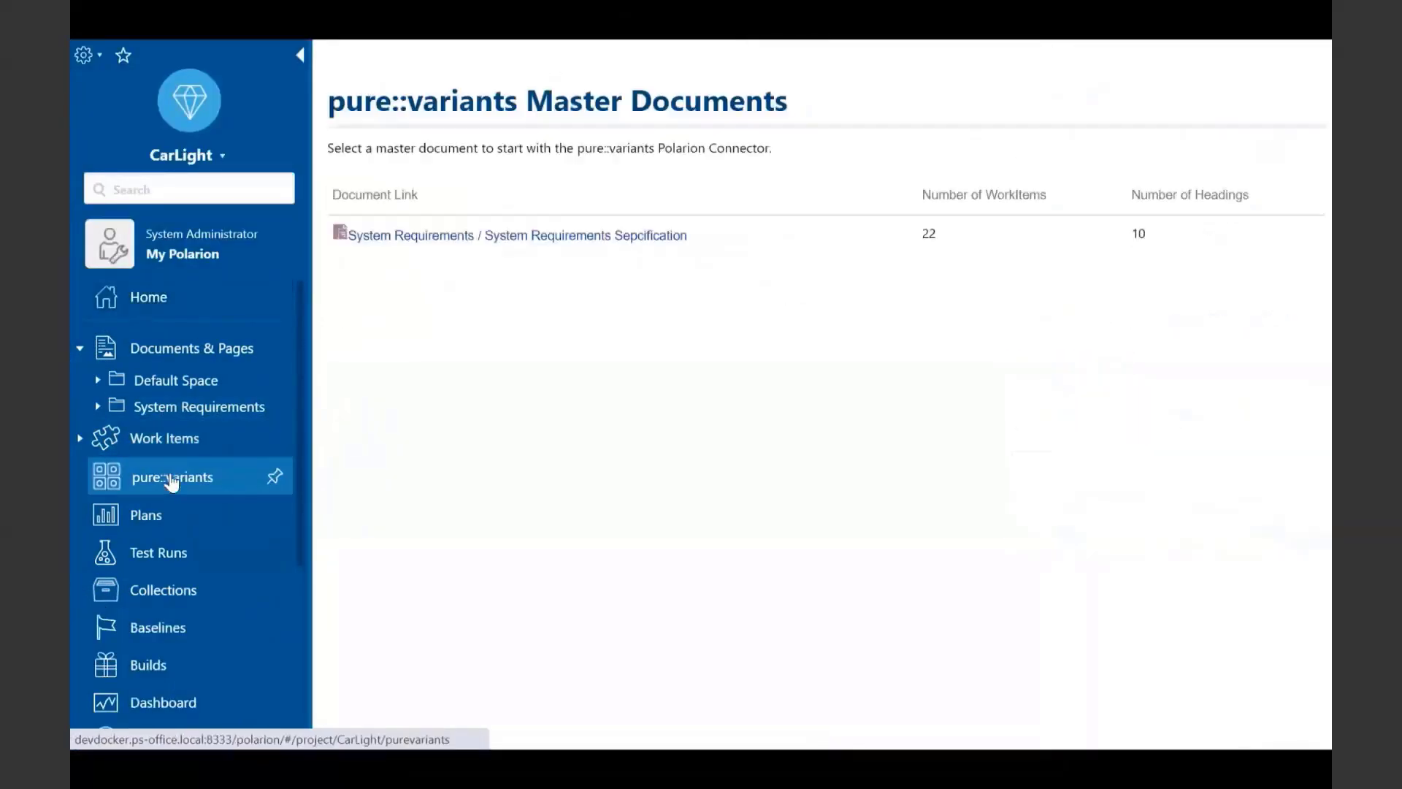
click(441, 235)
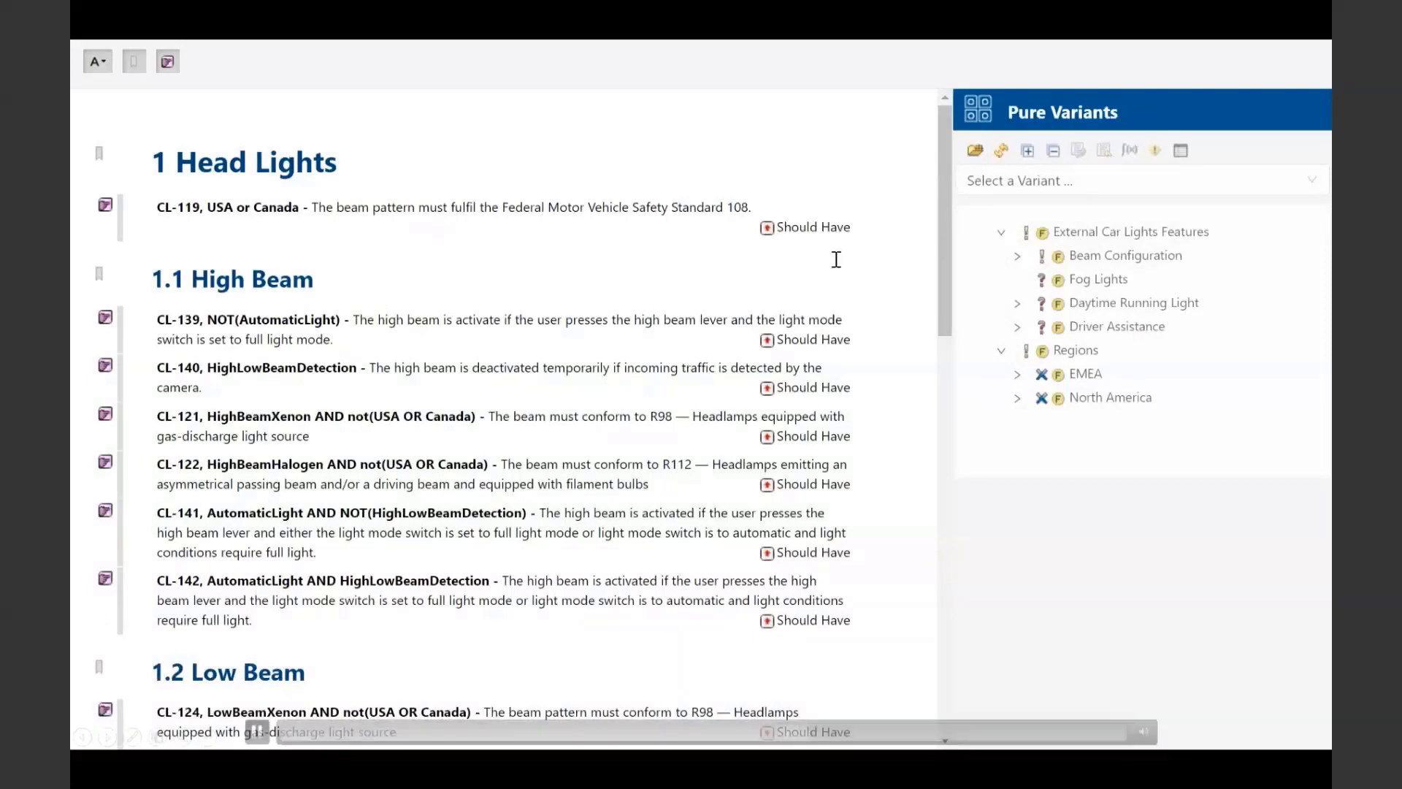
drag(949, 177, 946, 598)
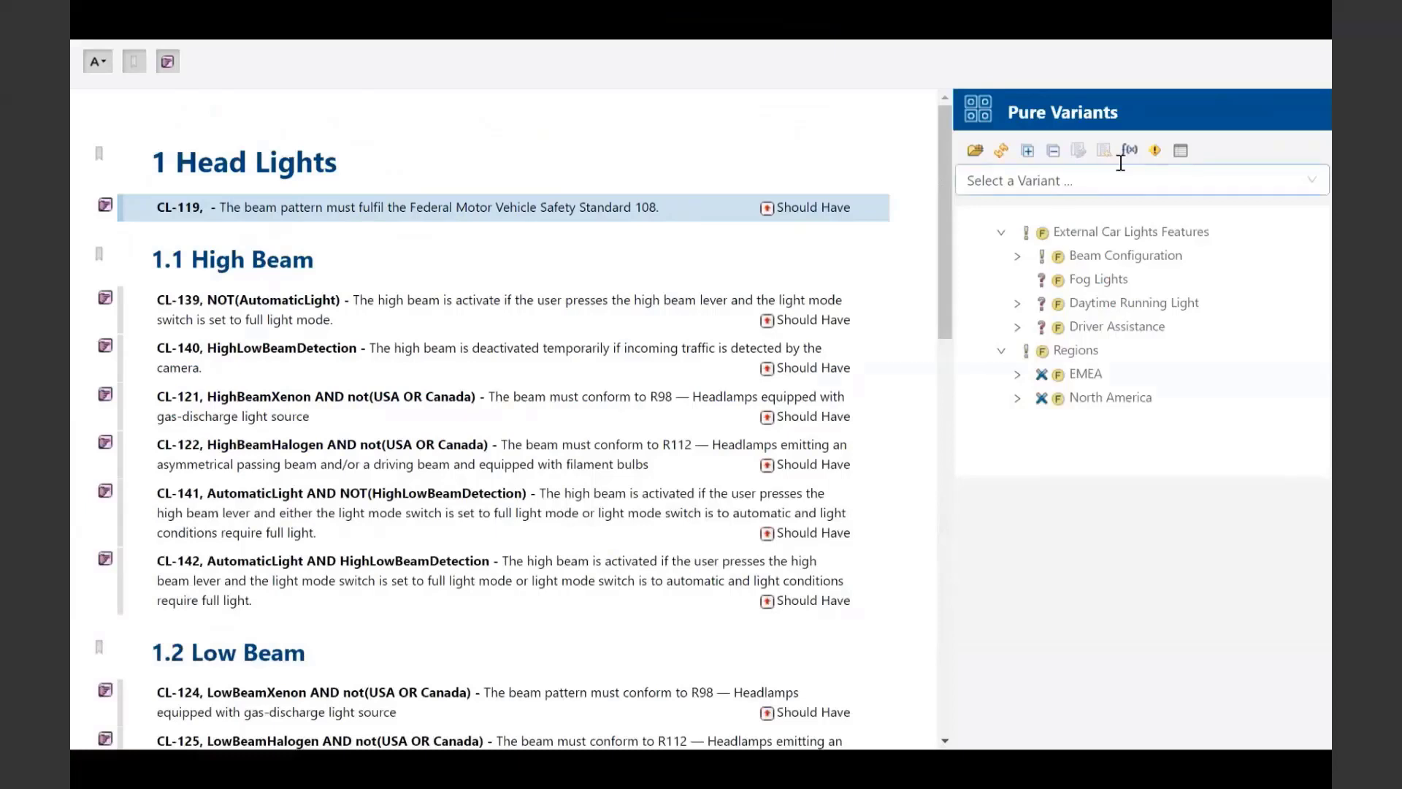
Set the restriction of requirement CL-119 to "USA or Canada" and apply it
click(1155, 149)
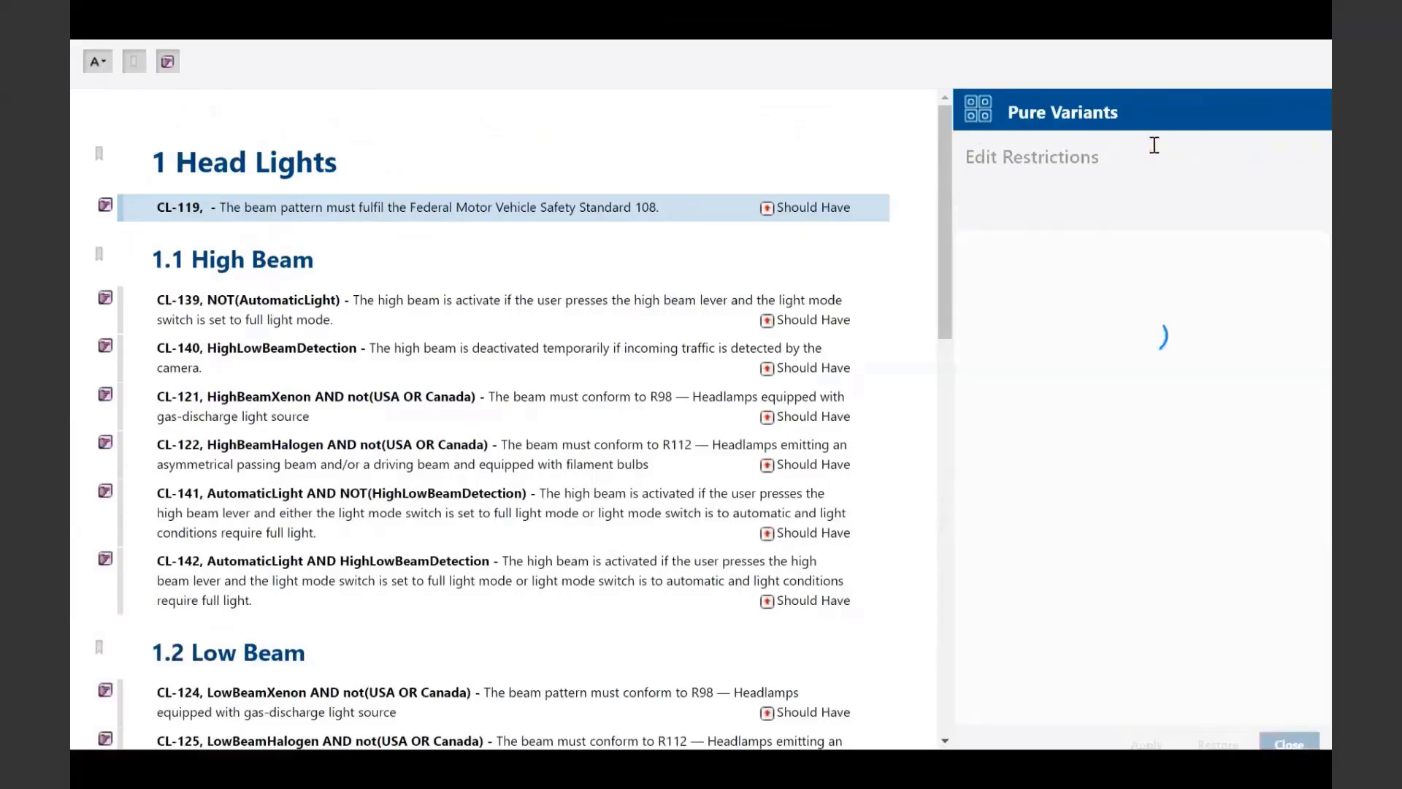
click(1121, 303)
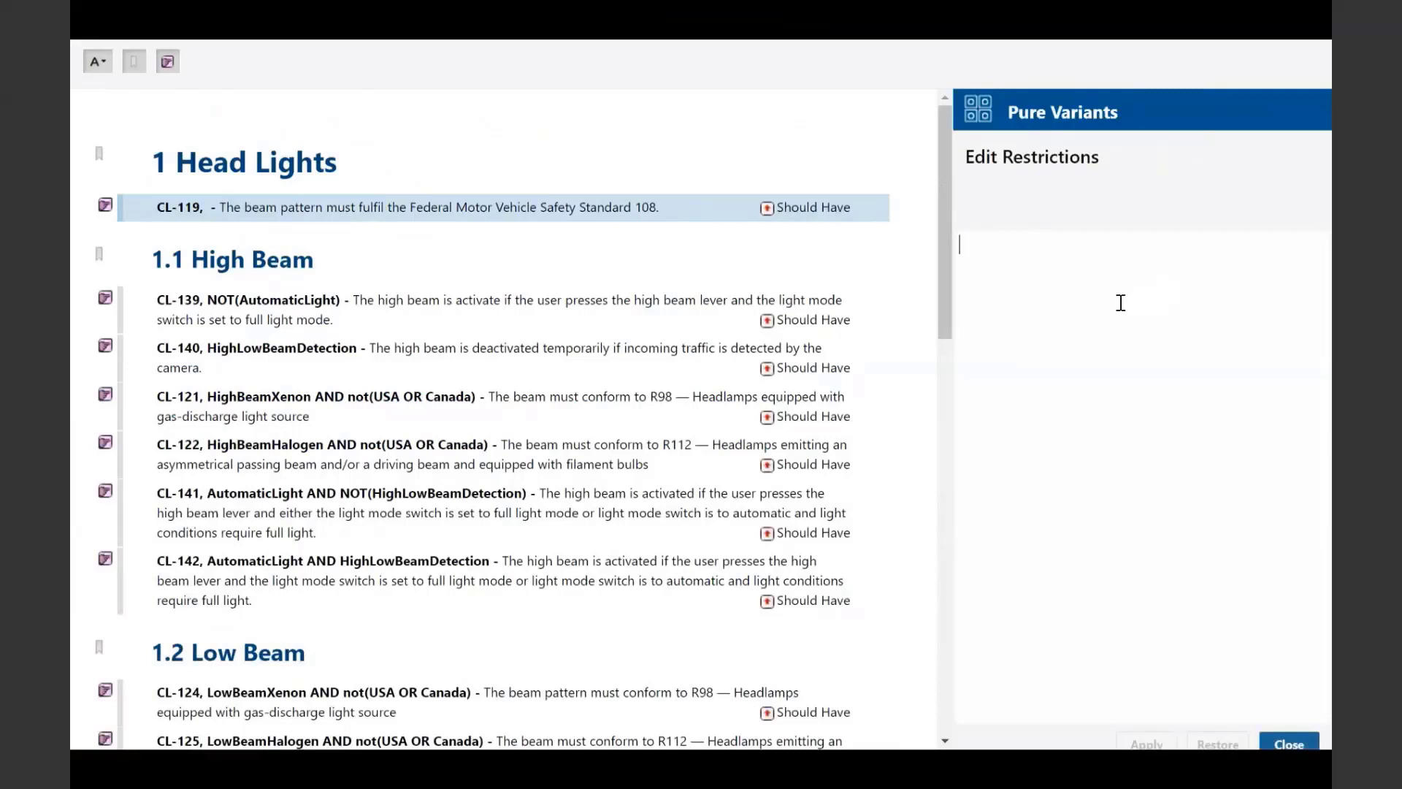
text(USA or )
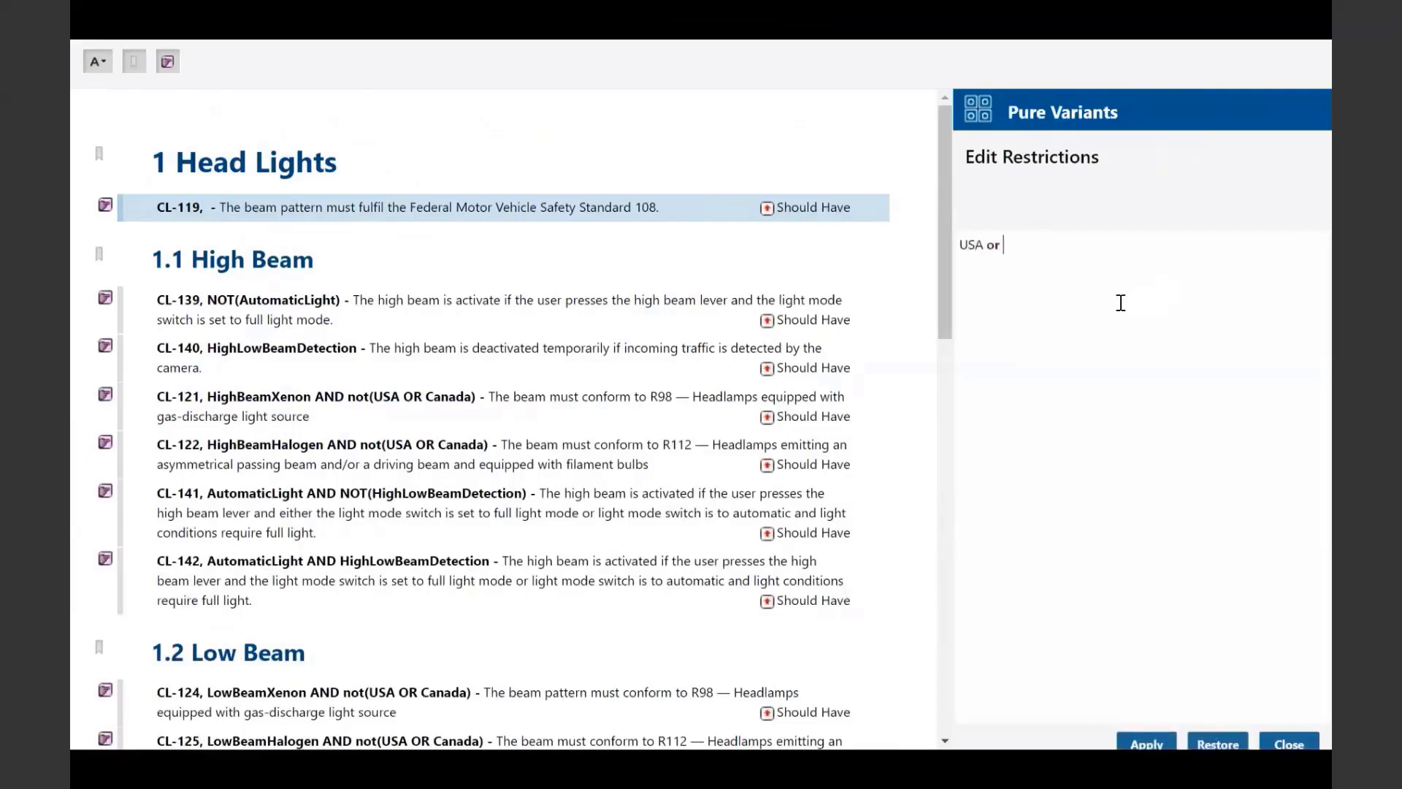
text(Canada)
click(1146, 743)
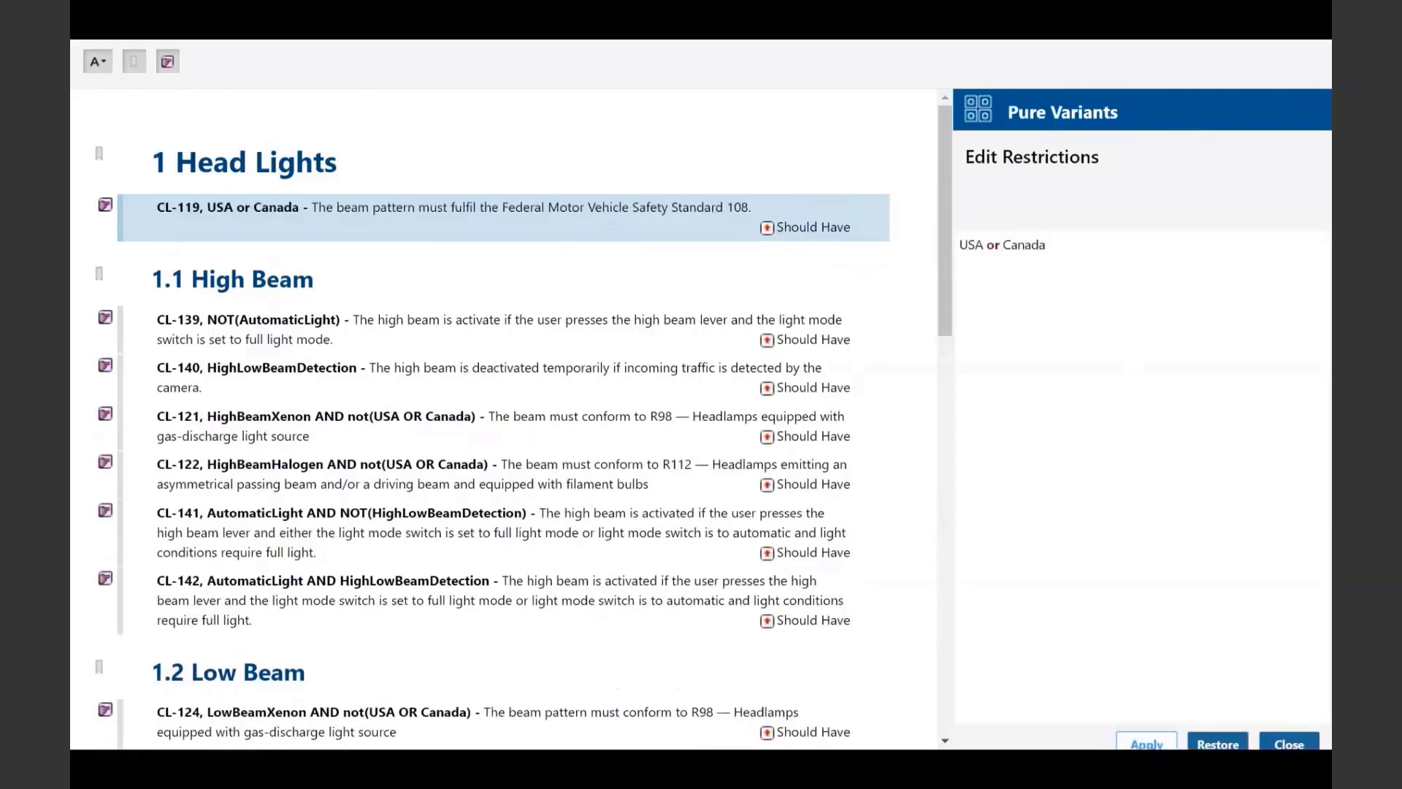
click(1289, 744)
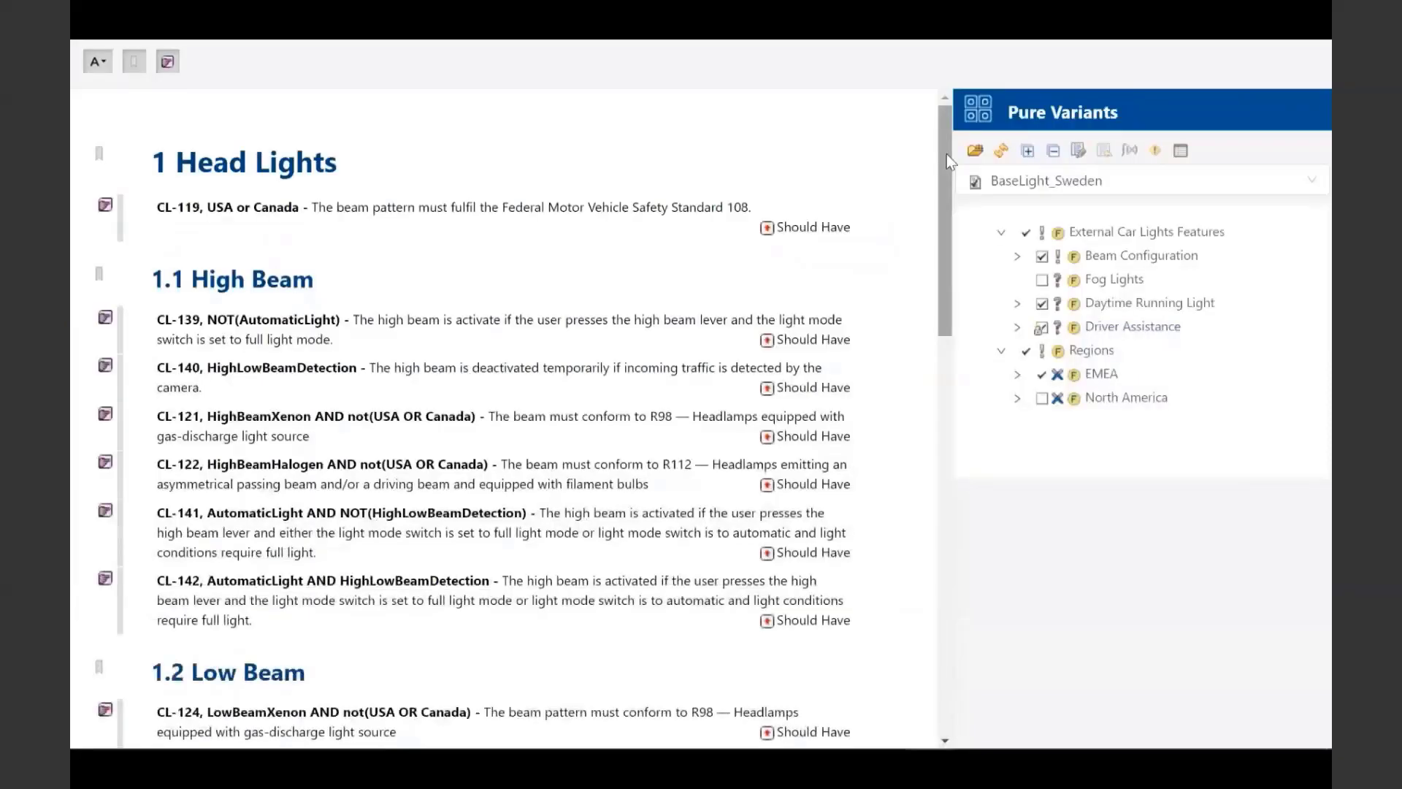
Fill the empty brackets in requirement CL-153's description with the calculation DRL_LED->Pulse and apply it
drag(950, 161, 933, 570)
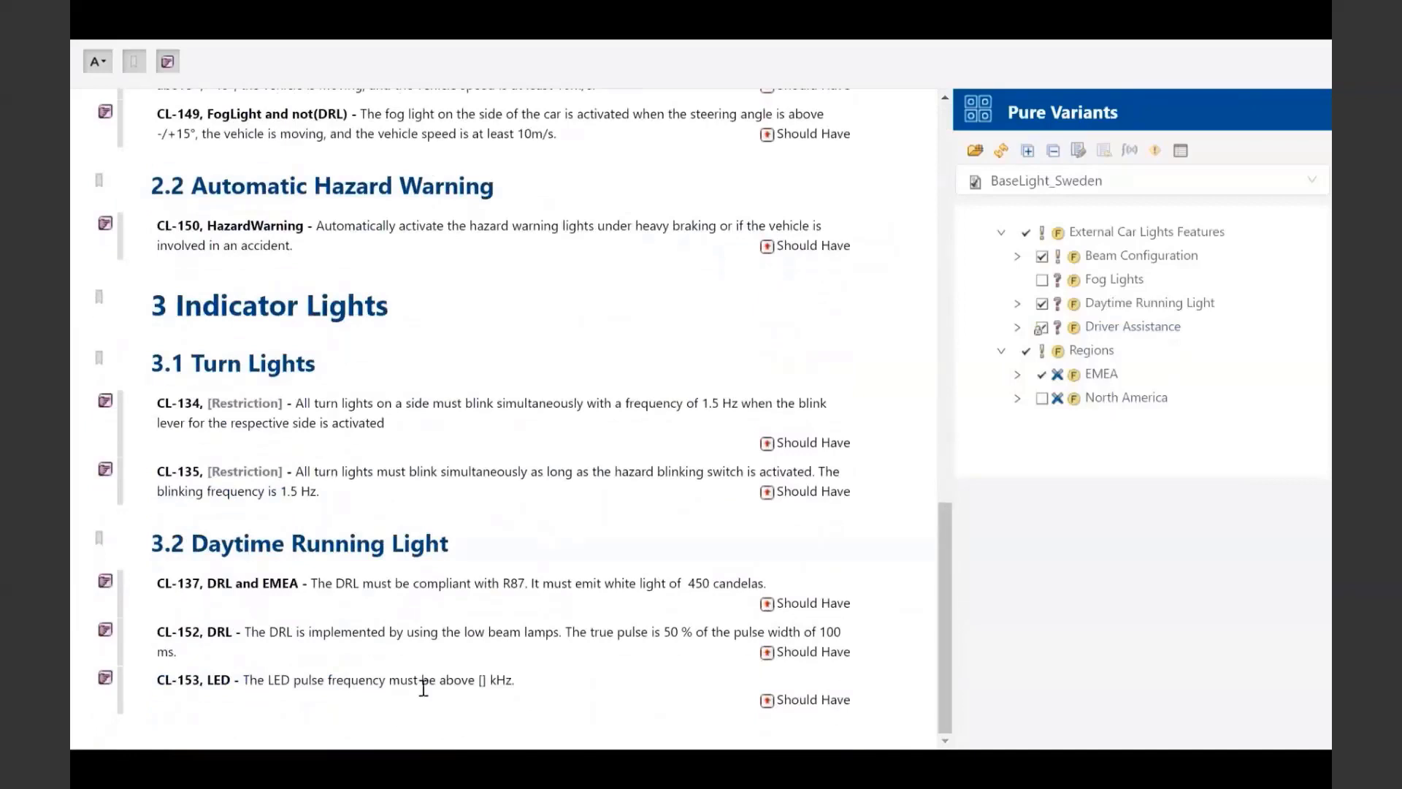
click(453, 686)
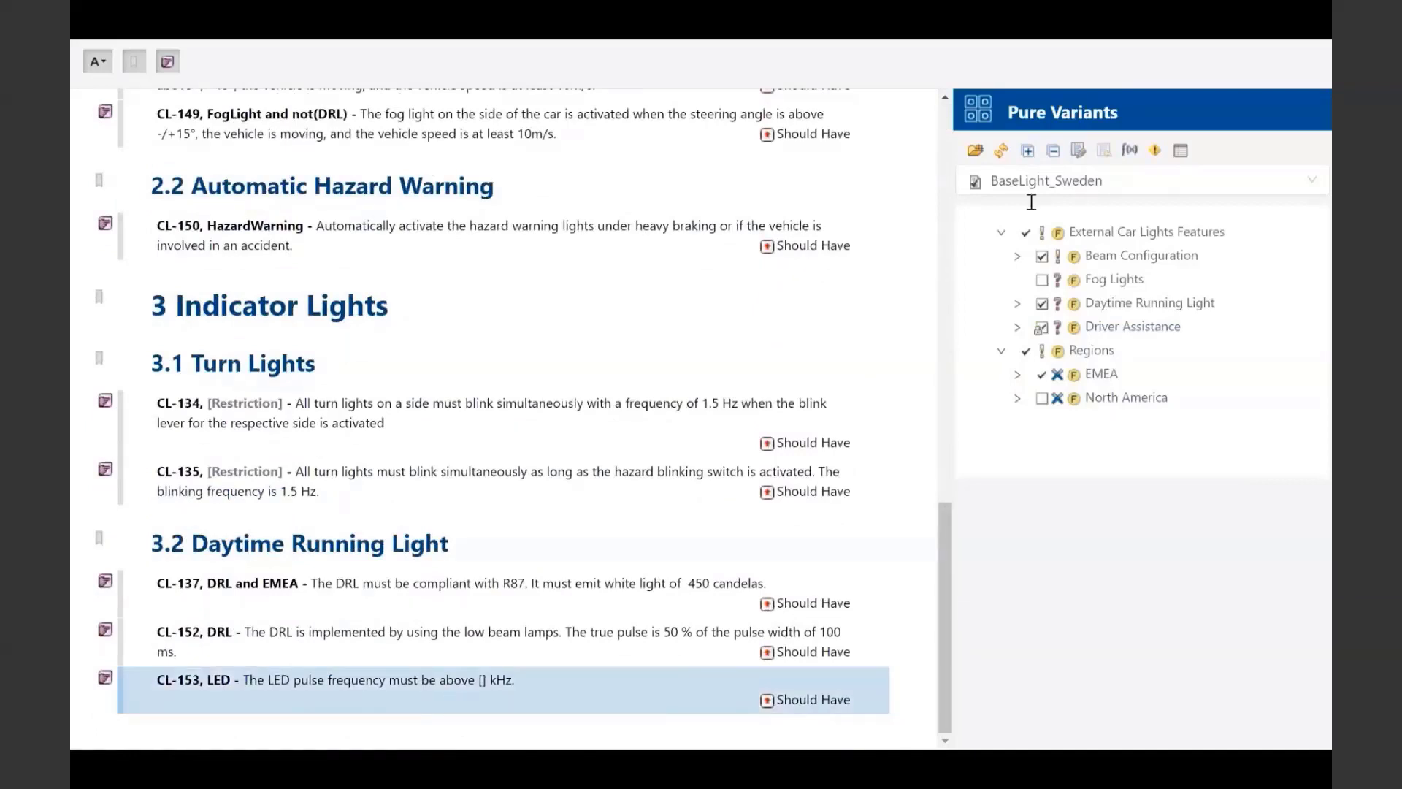
click(1132, 145)
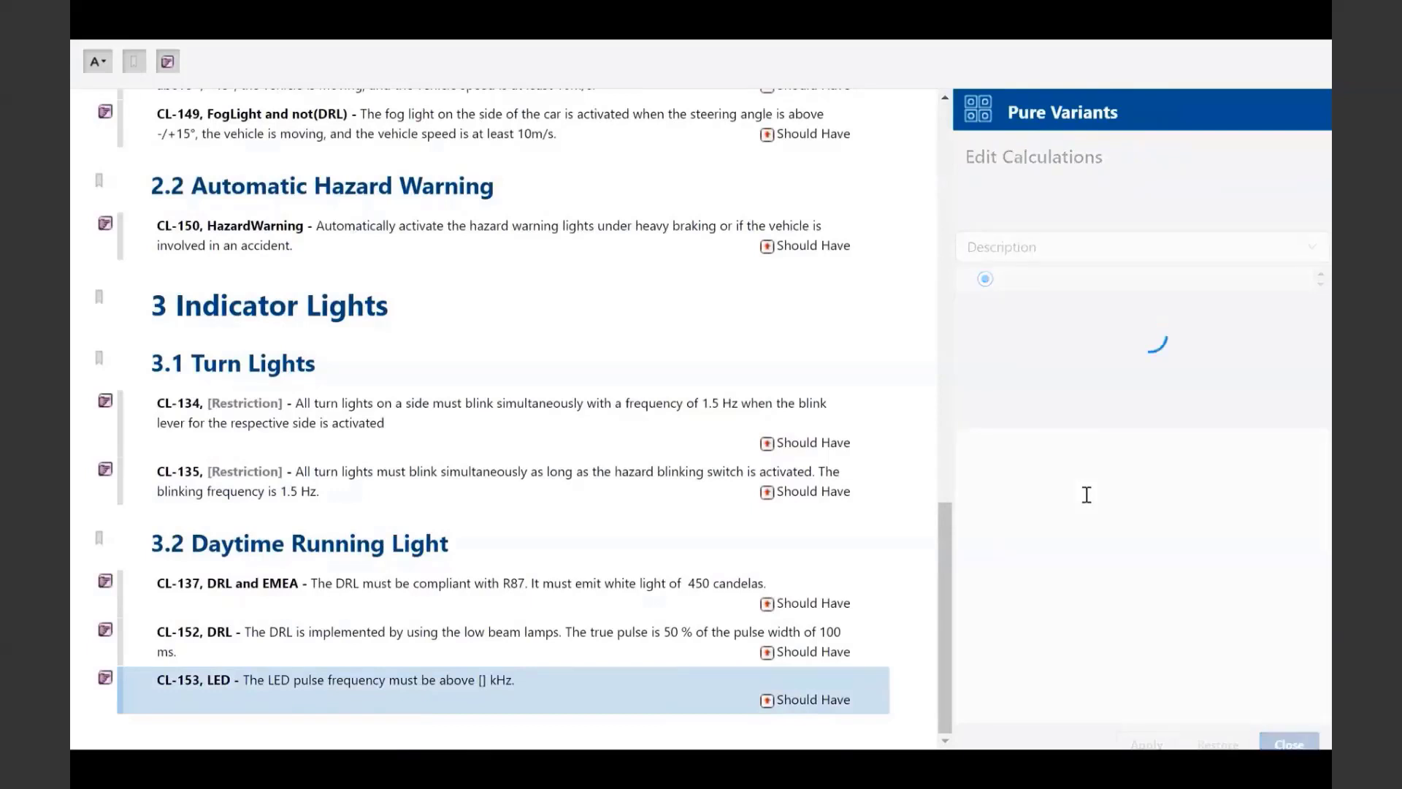
key(ctrl+space)
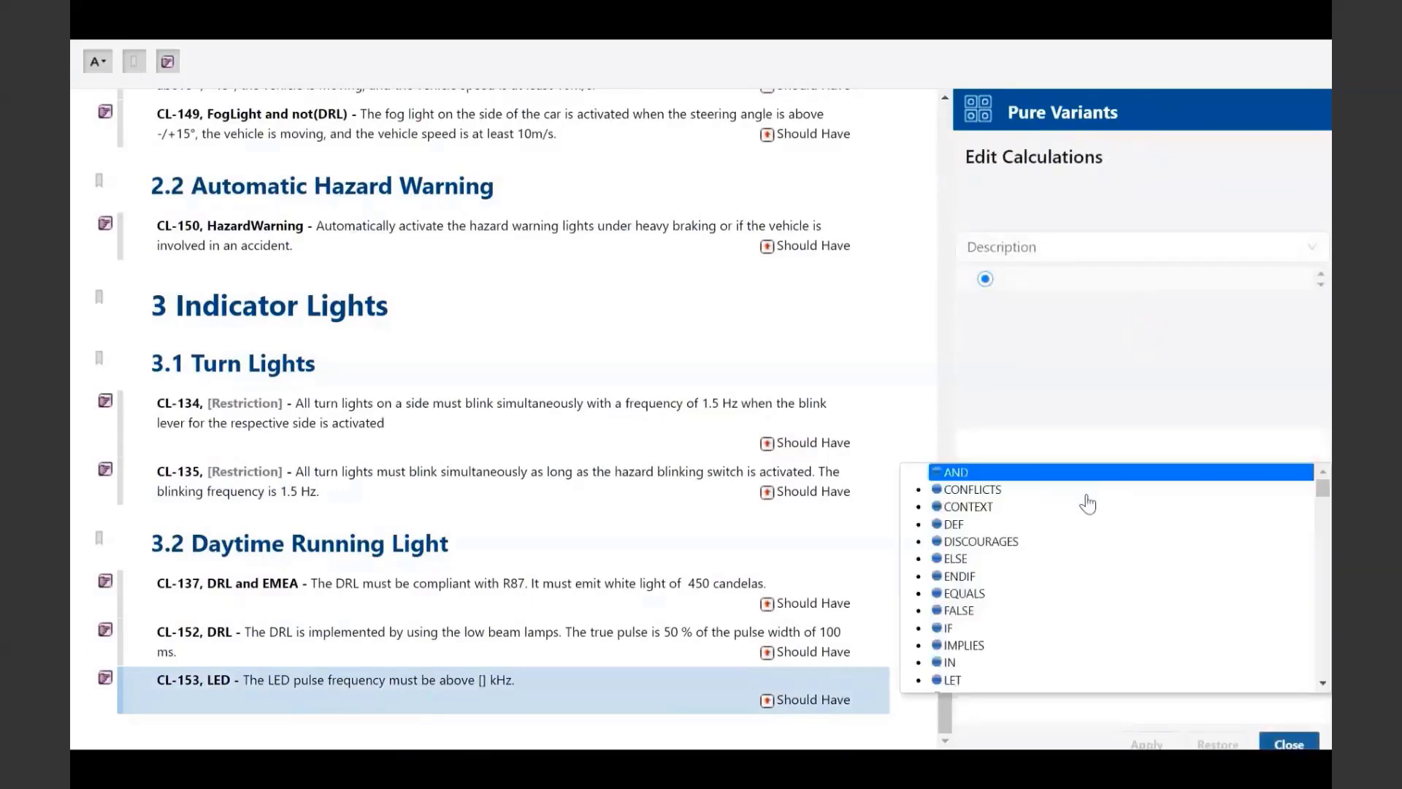
text(DRL)
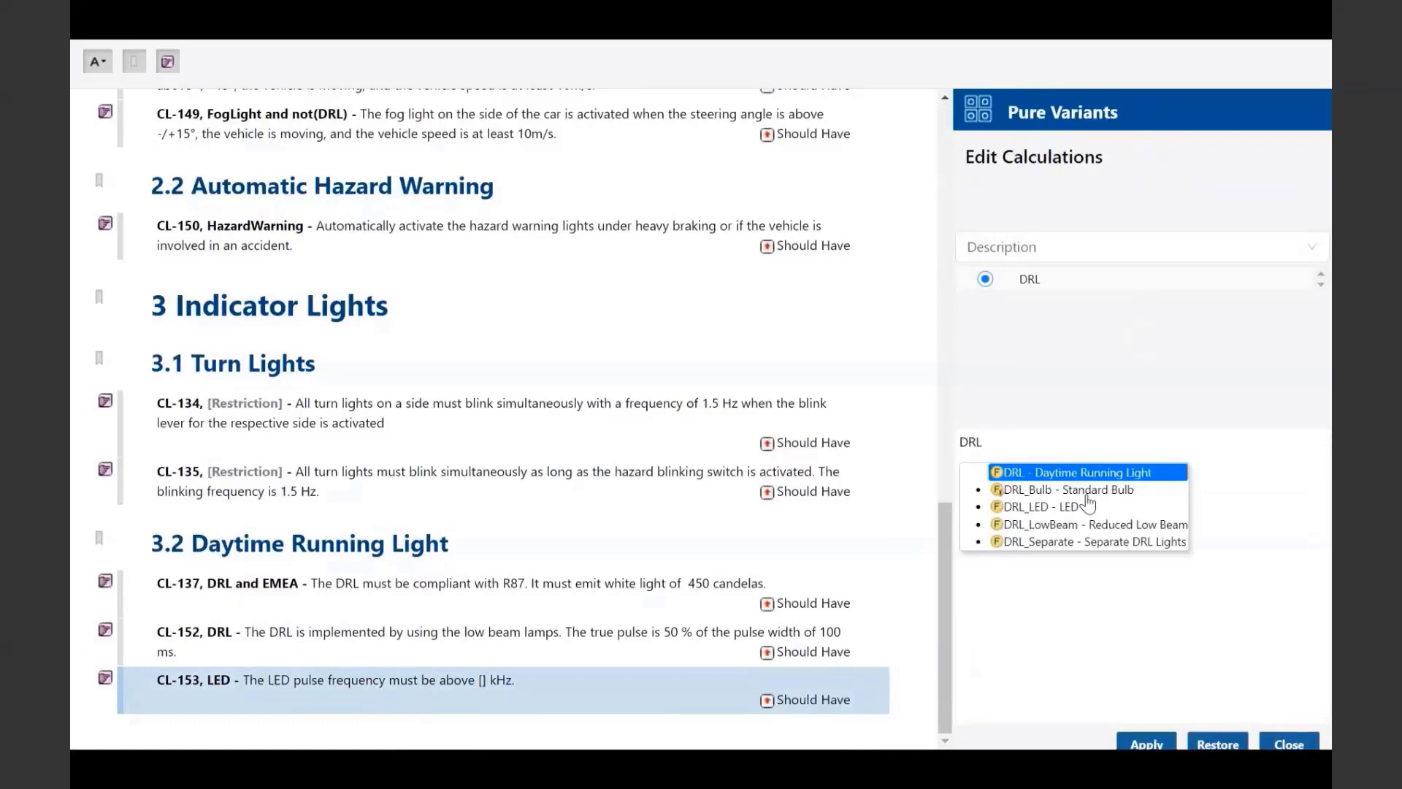
click(1079, 508)
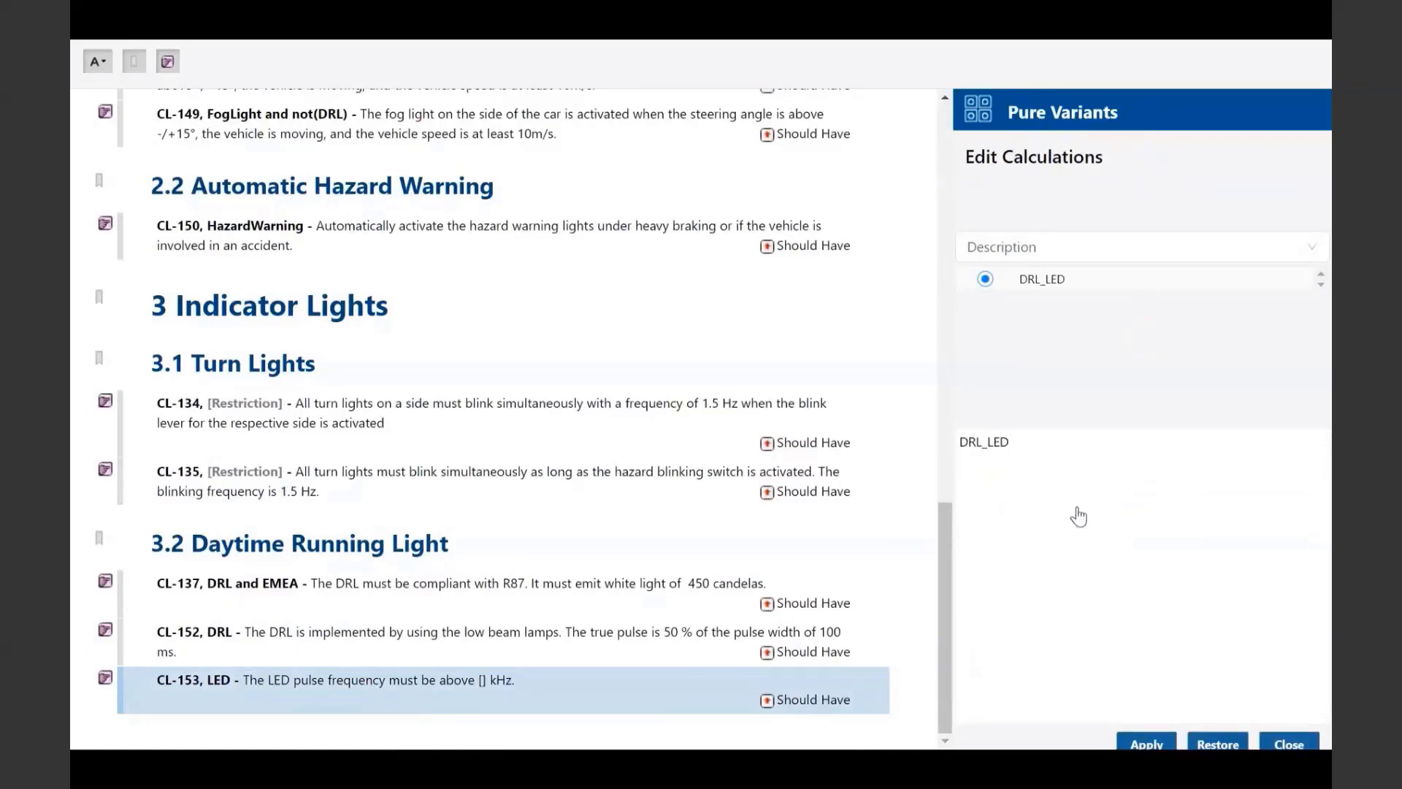
text(->)
key(ctrl+space)
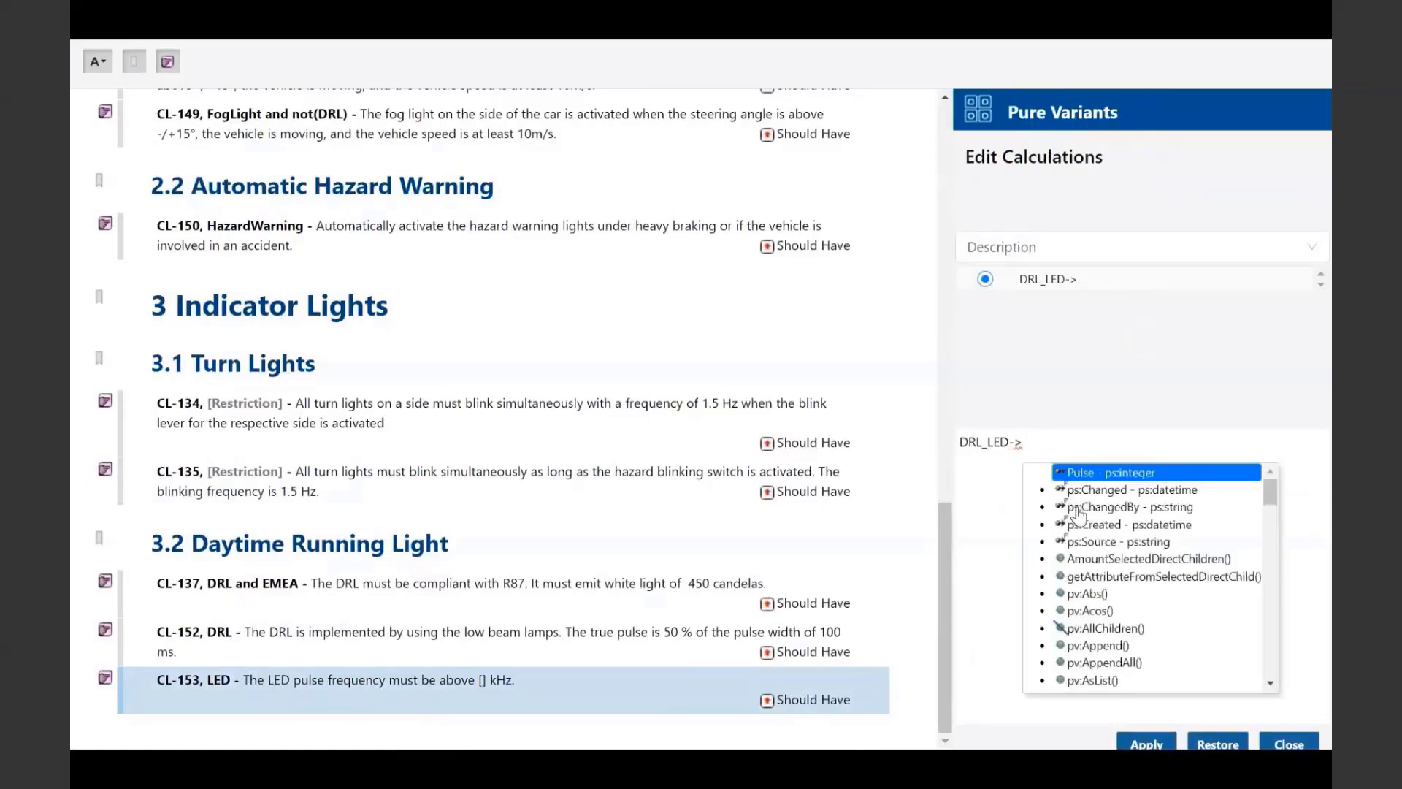
double_click(1098, 474)
click(1148, 744)
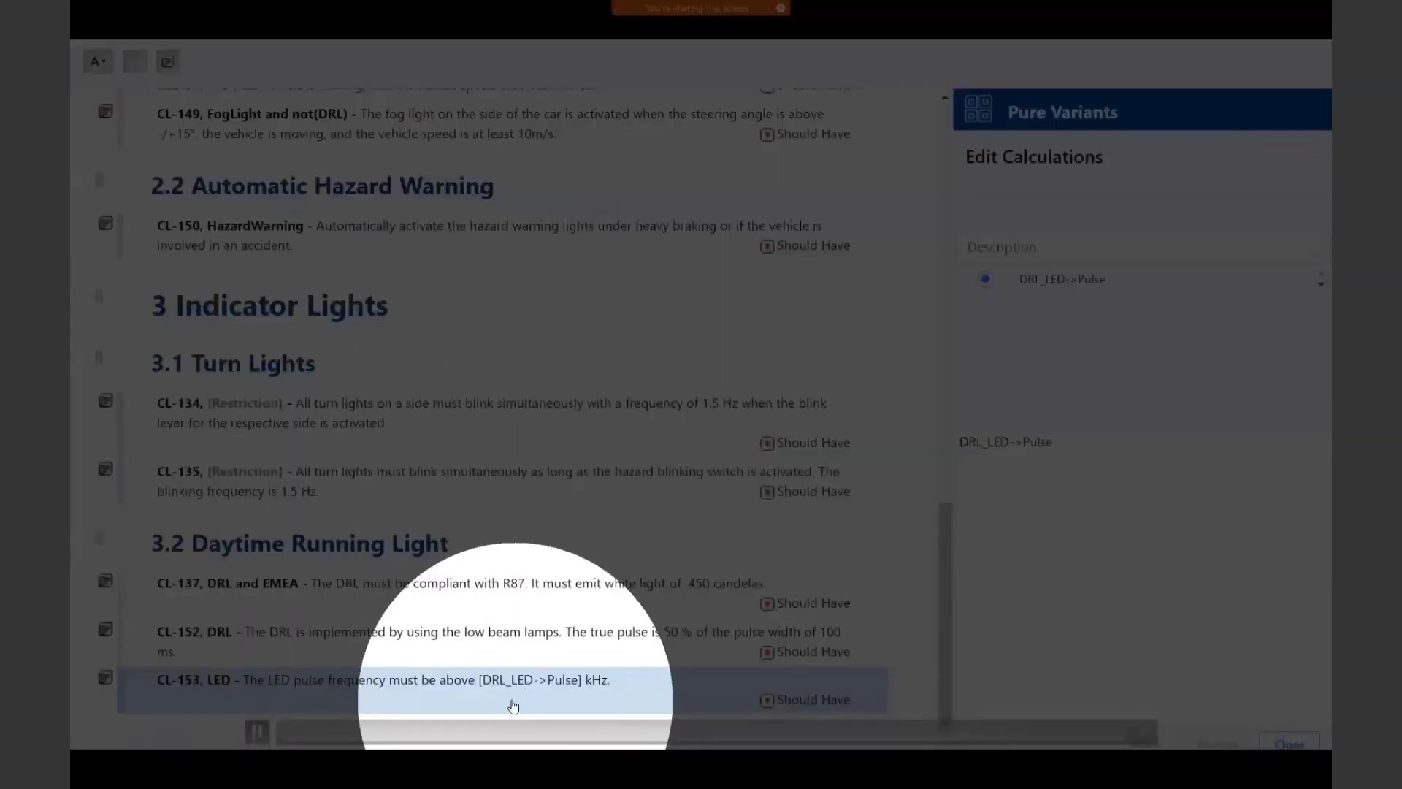
click(1288, 744)
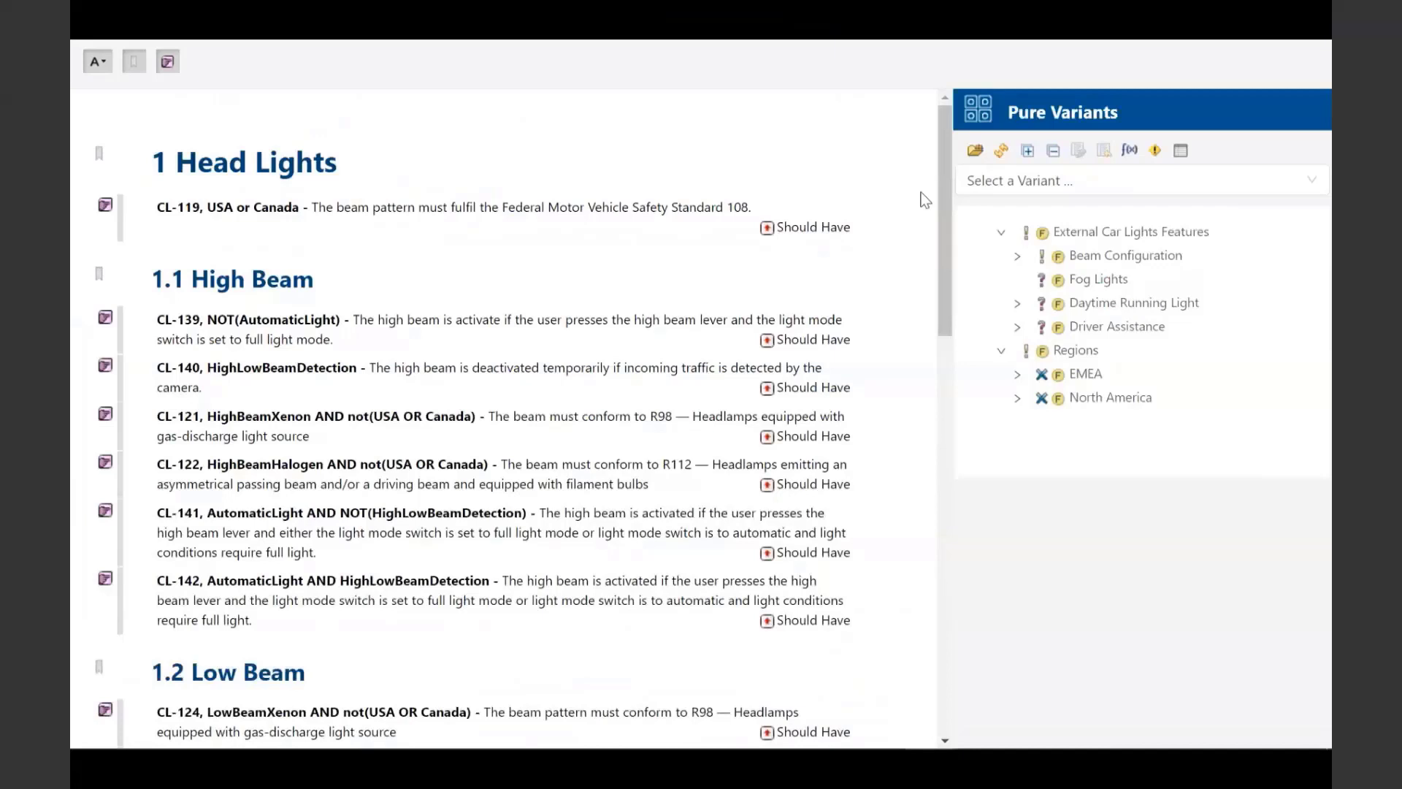
Select the BaseLight_Sweden variant and expand its Beam Configuration, EMEA and EU features to inspect the selection
click(1305, 190)
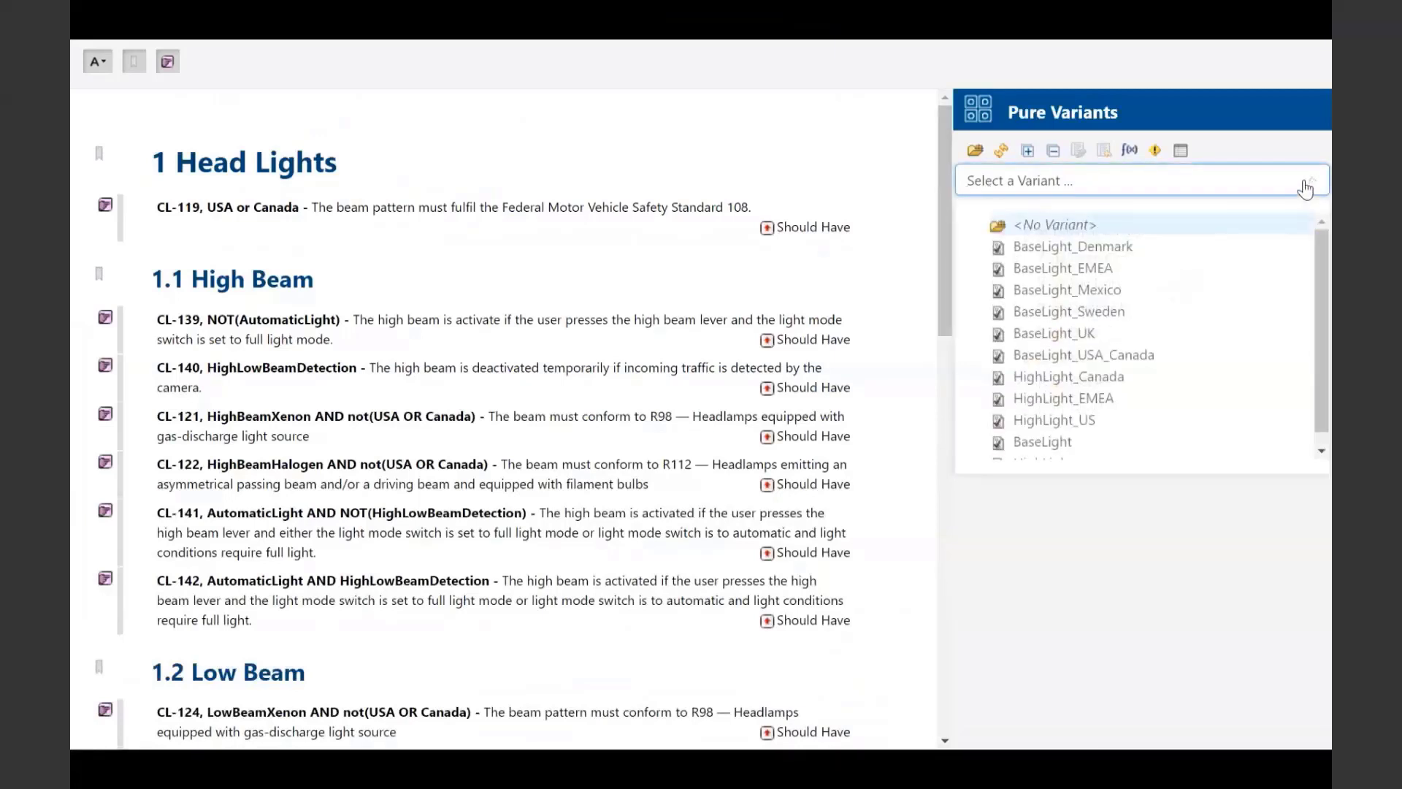
click(1113, 317)
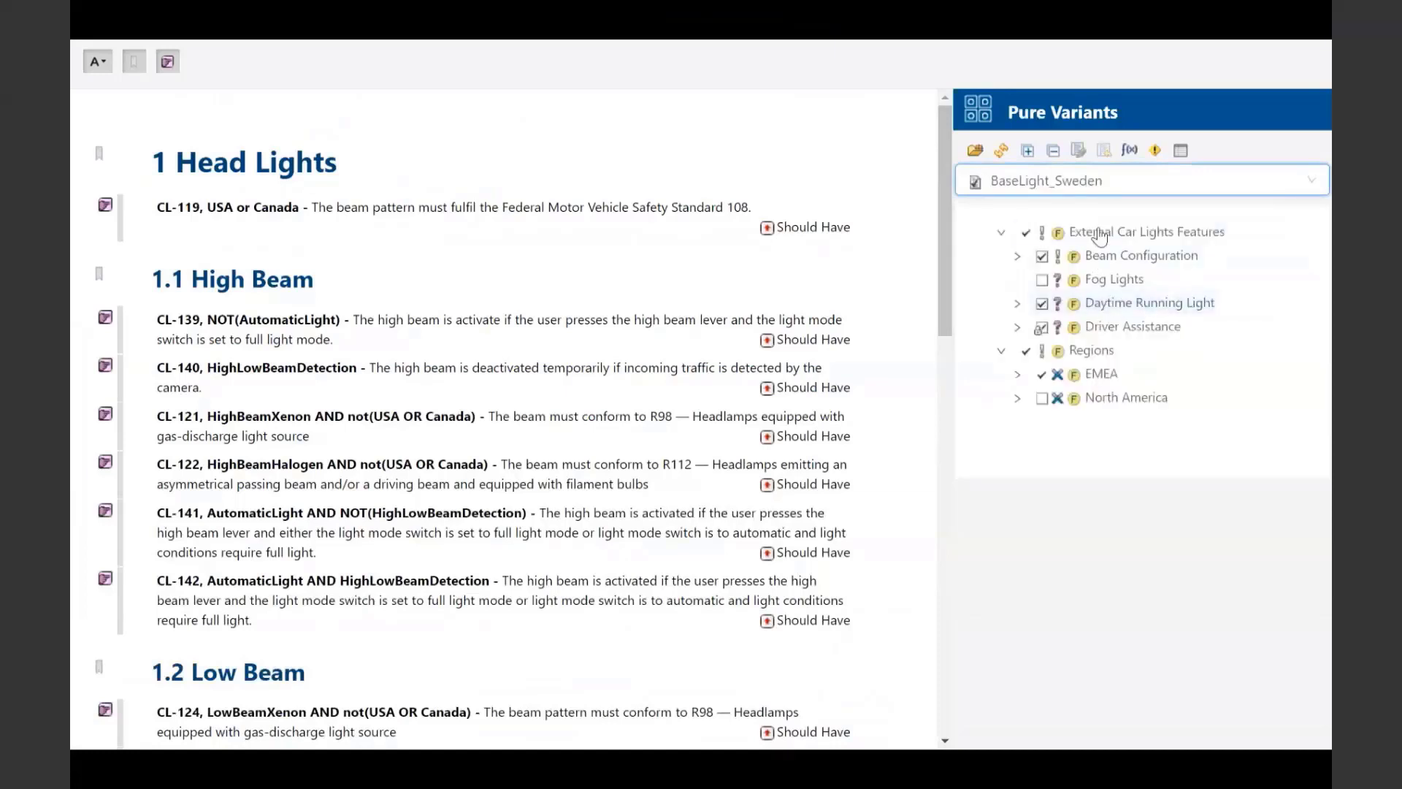
click(1018, 257)
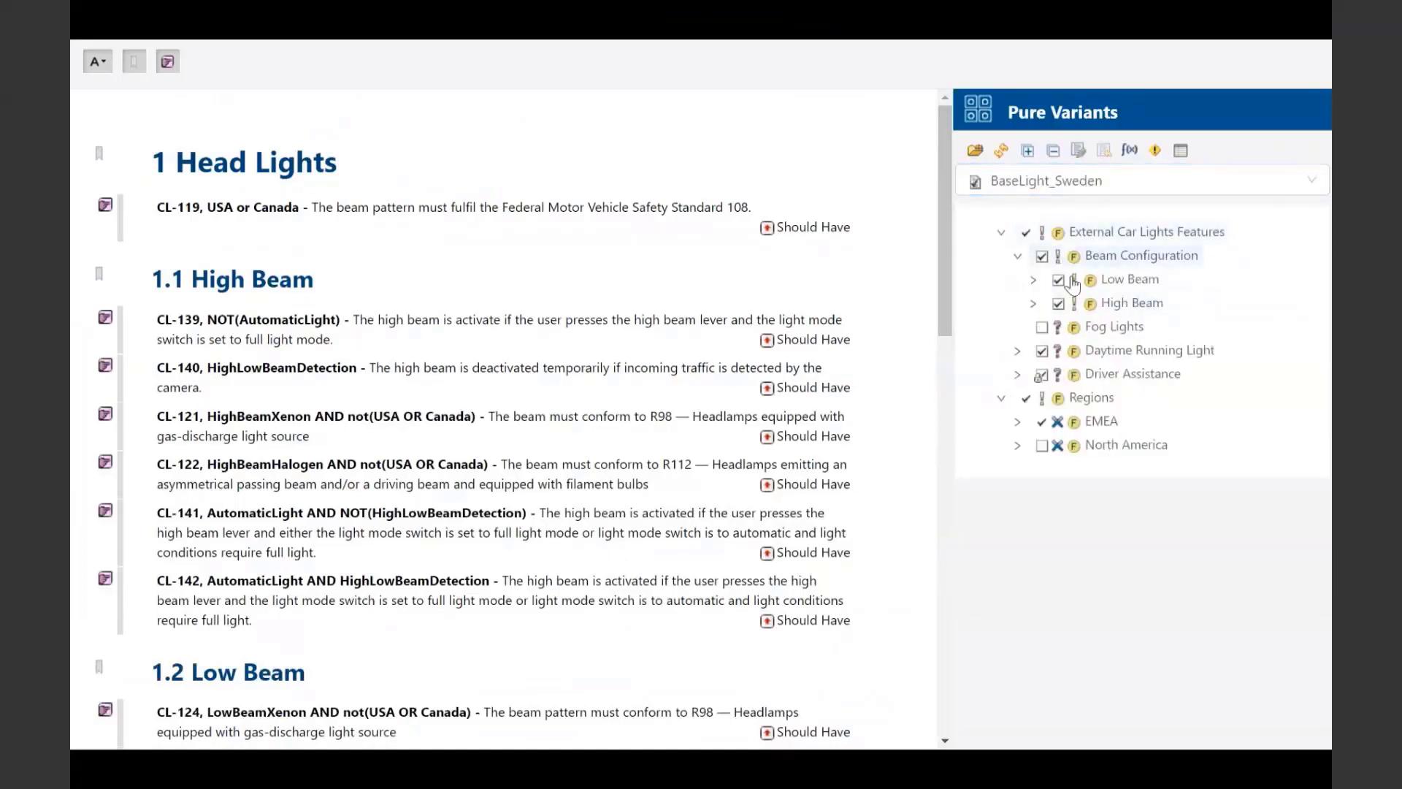
click(1017, 422)
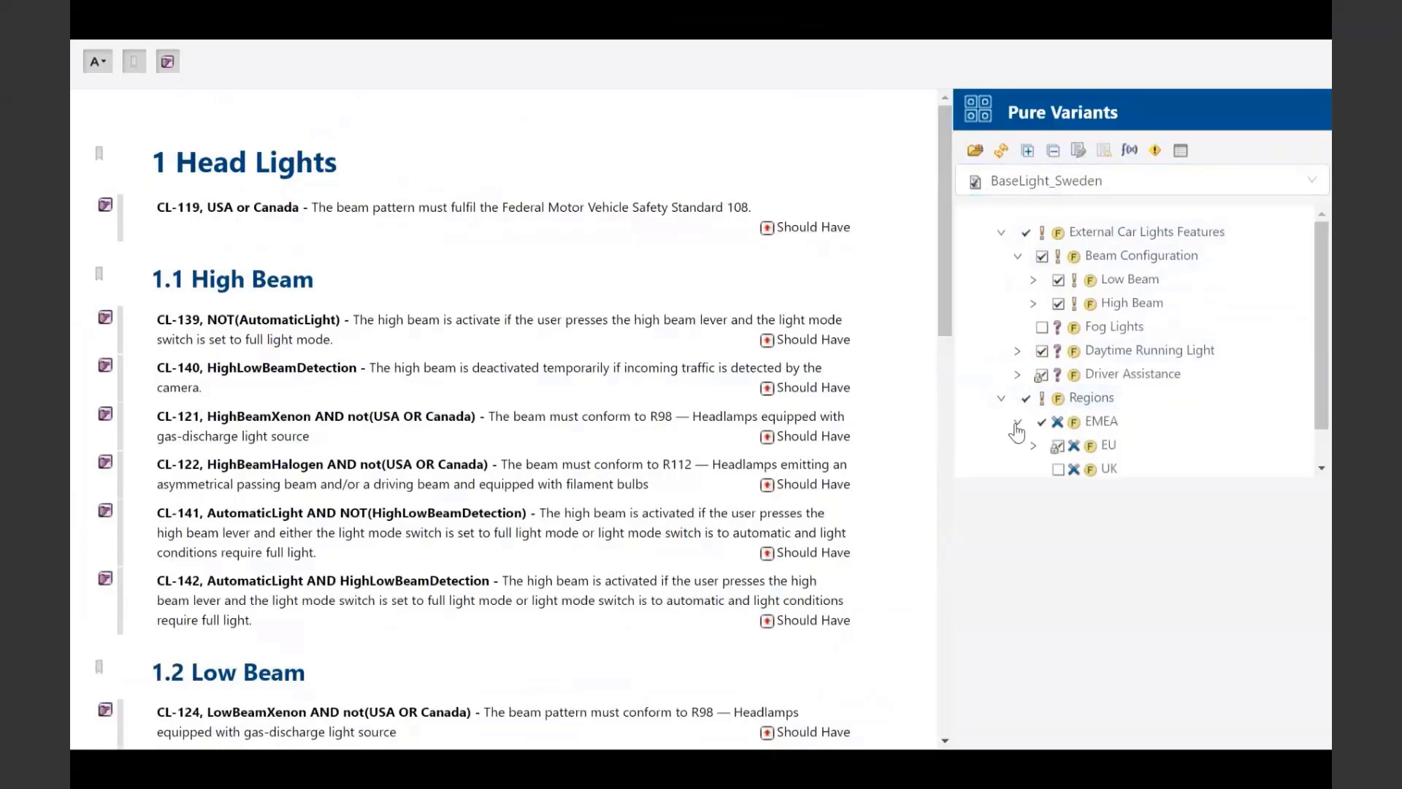
click(1033, 445)
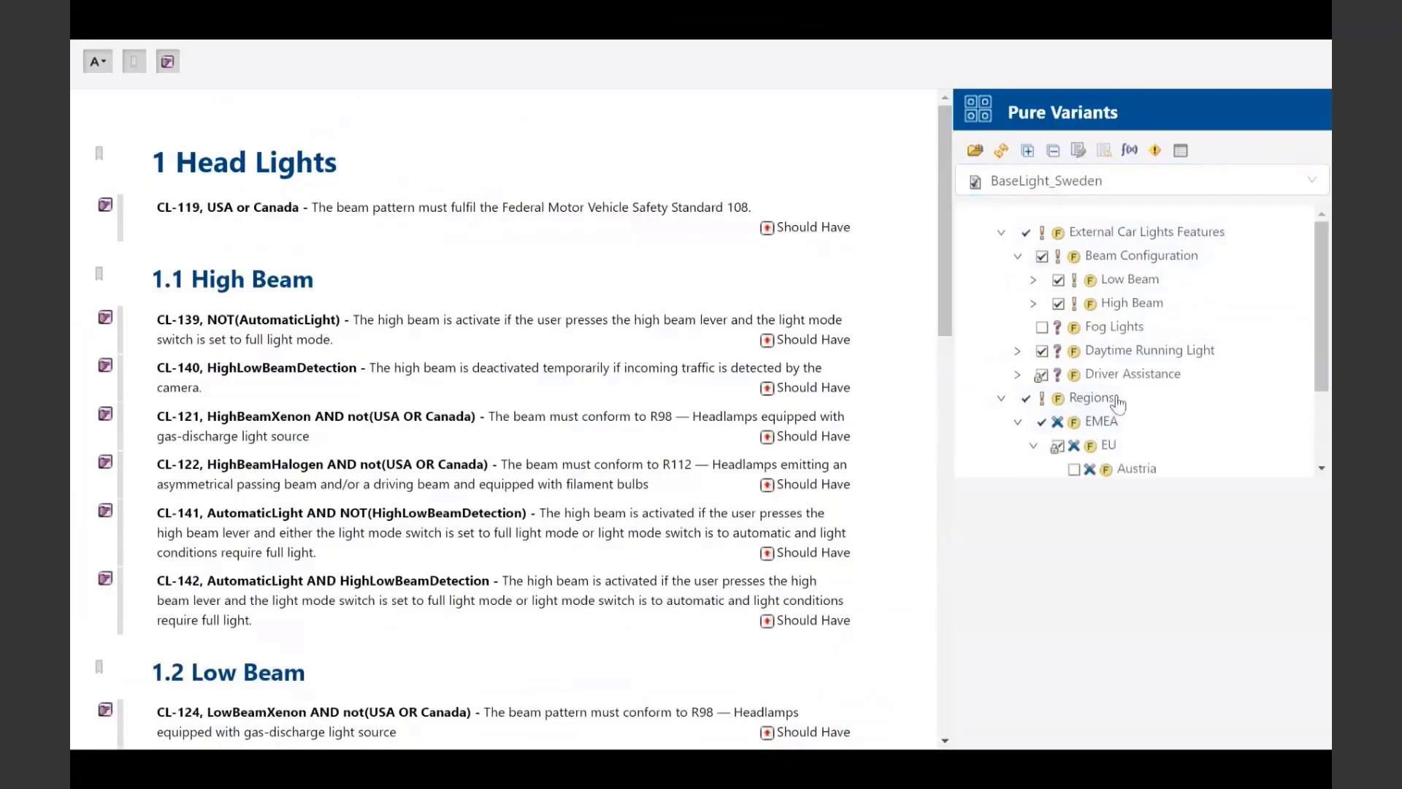
scroll(1129, 399, down, 2)
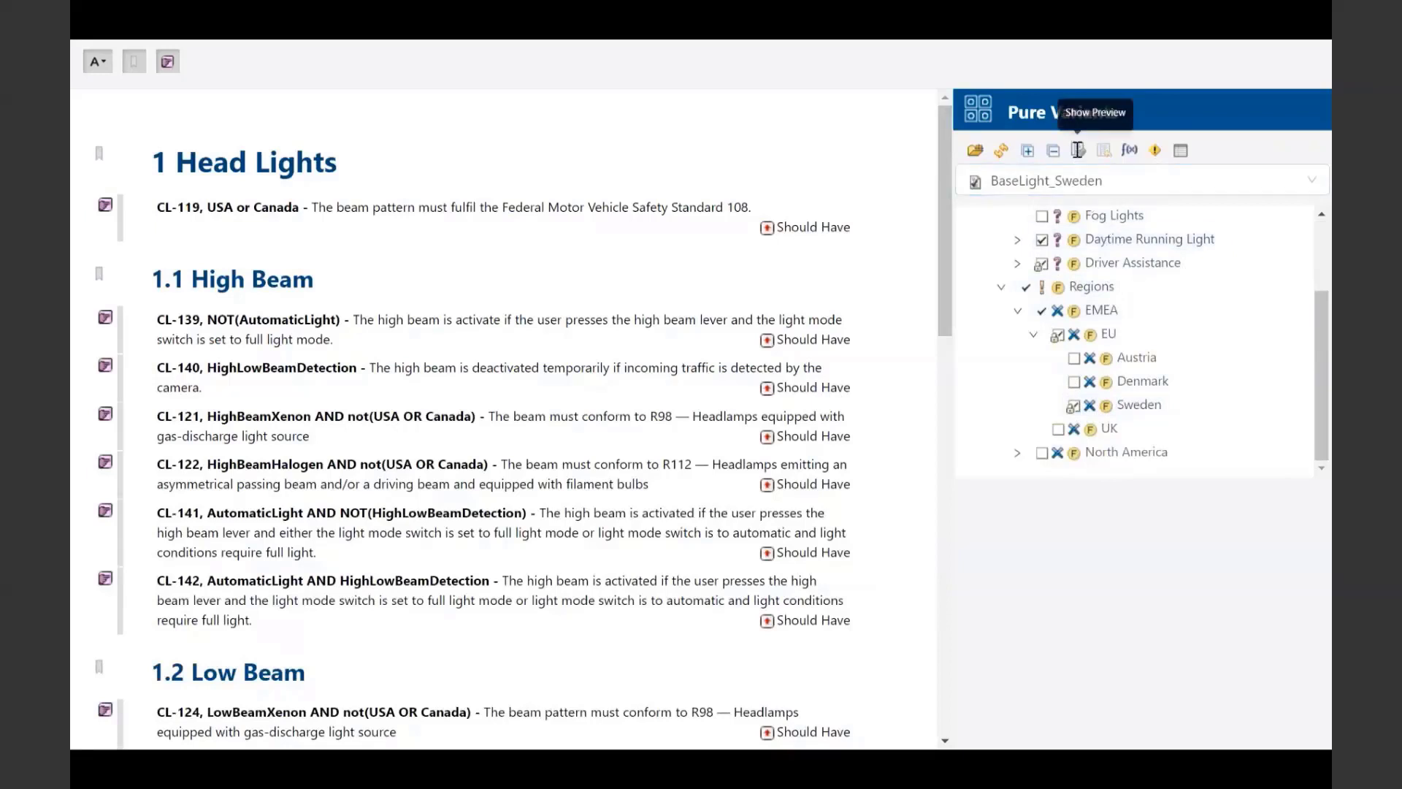
Show the preview of the BaseLight_Sweden variant and look through the requirements document
click(1078, 149)
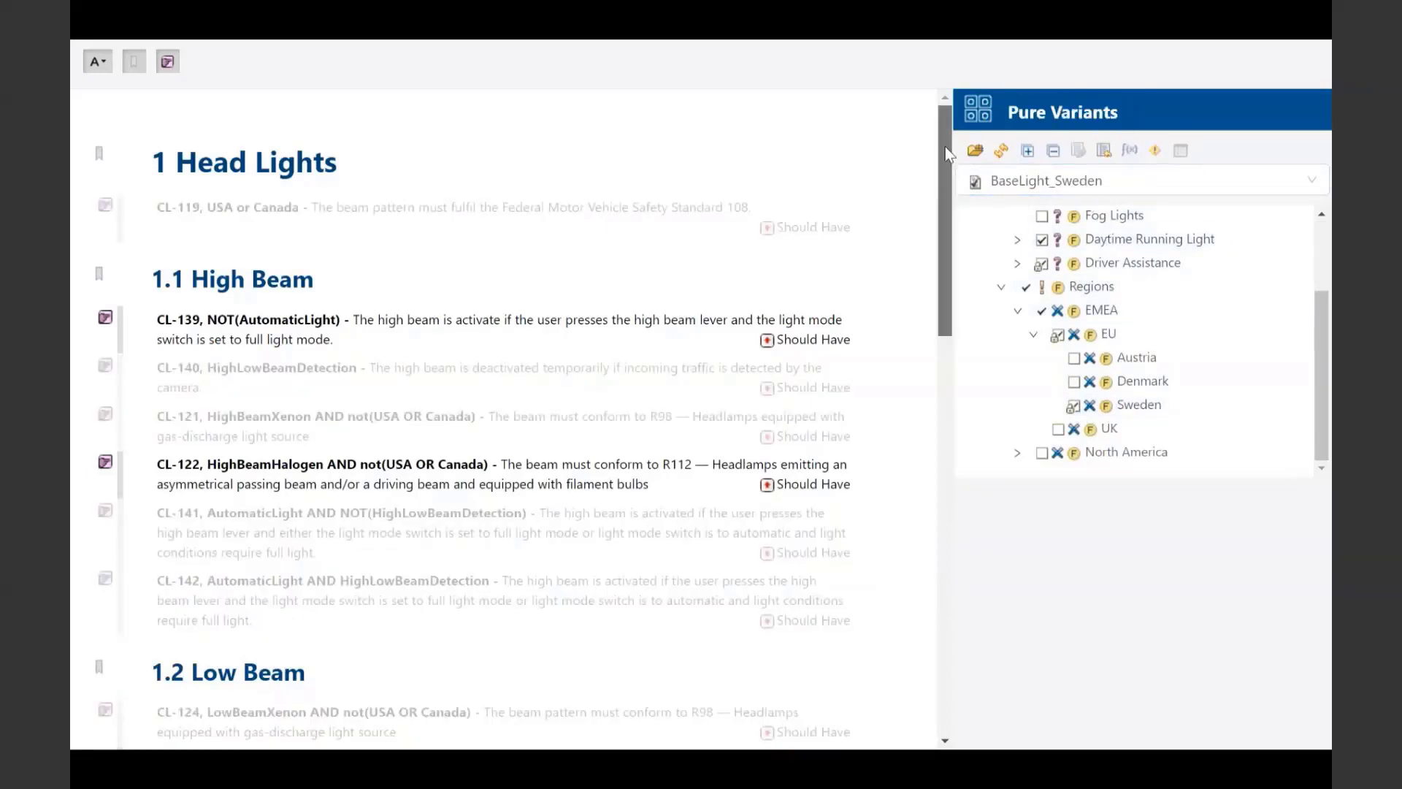
drag(948, 153, 940, 552)
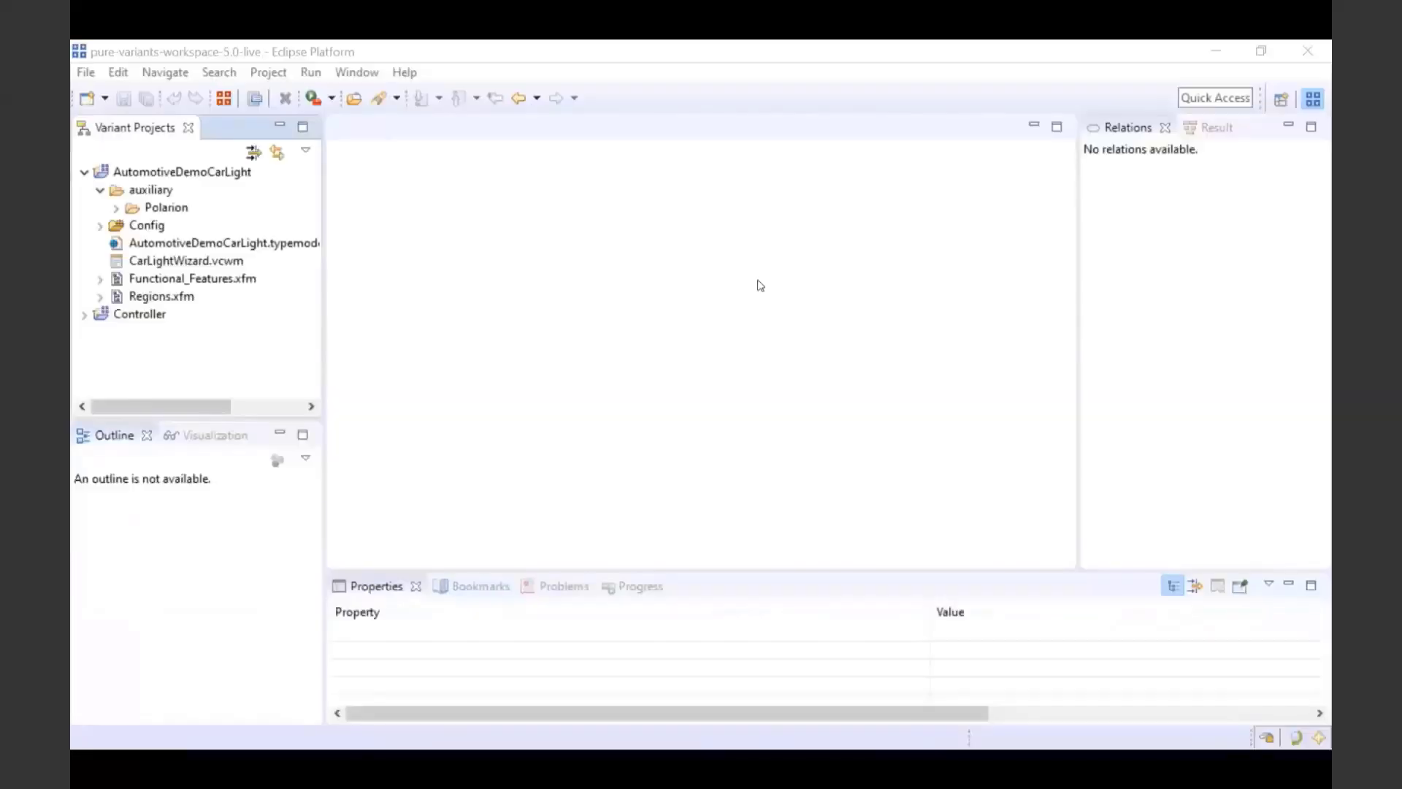
In Eclipse, start a variant import of Polarion Documents into the auxiliary/Polarion folder of AutomotiveDemoCarLight
click(167, 207)
right_click(184, 212)
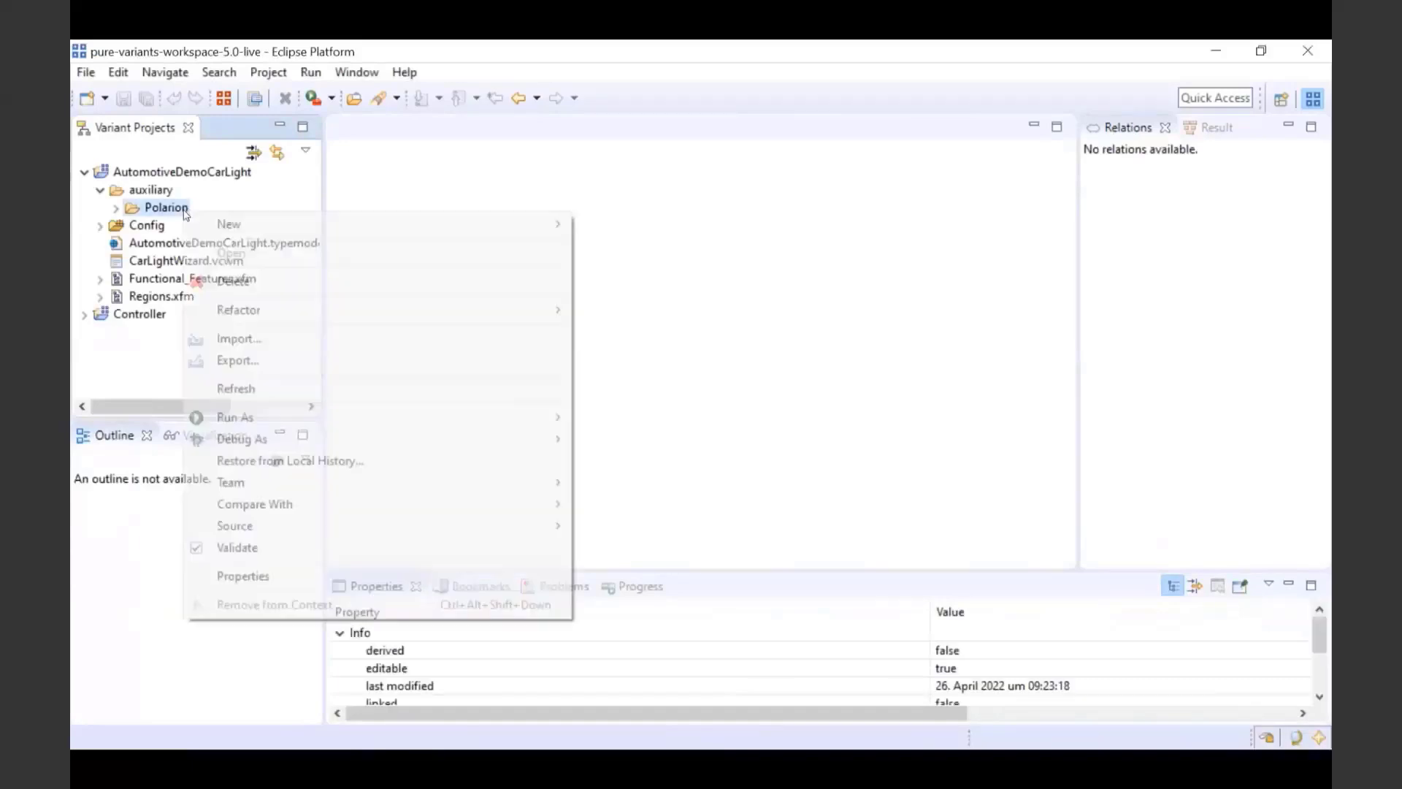
click(293, 340)
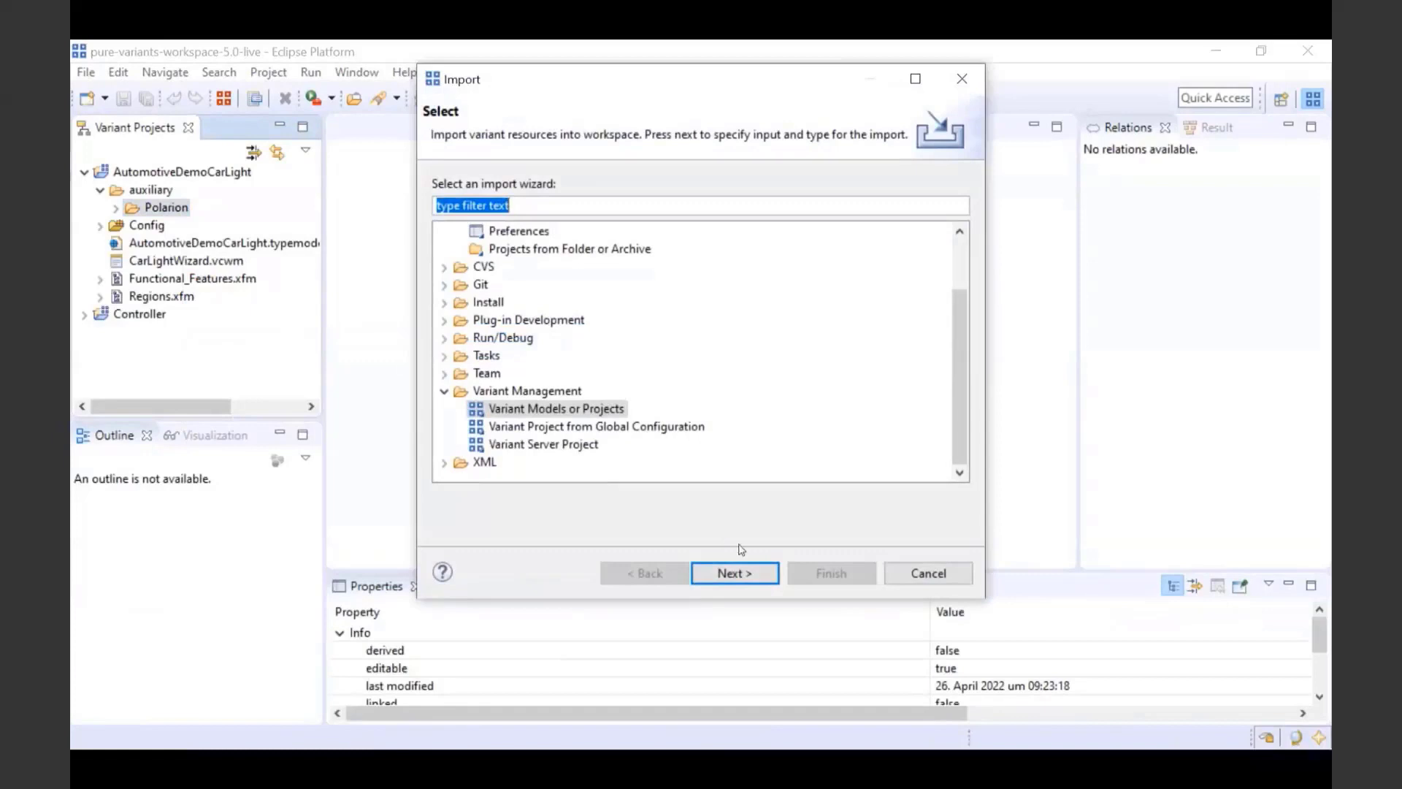
click(742, 574)
click(570, 225)
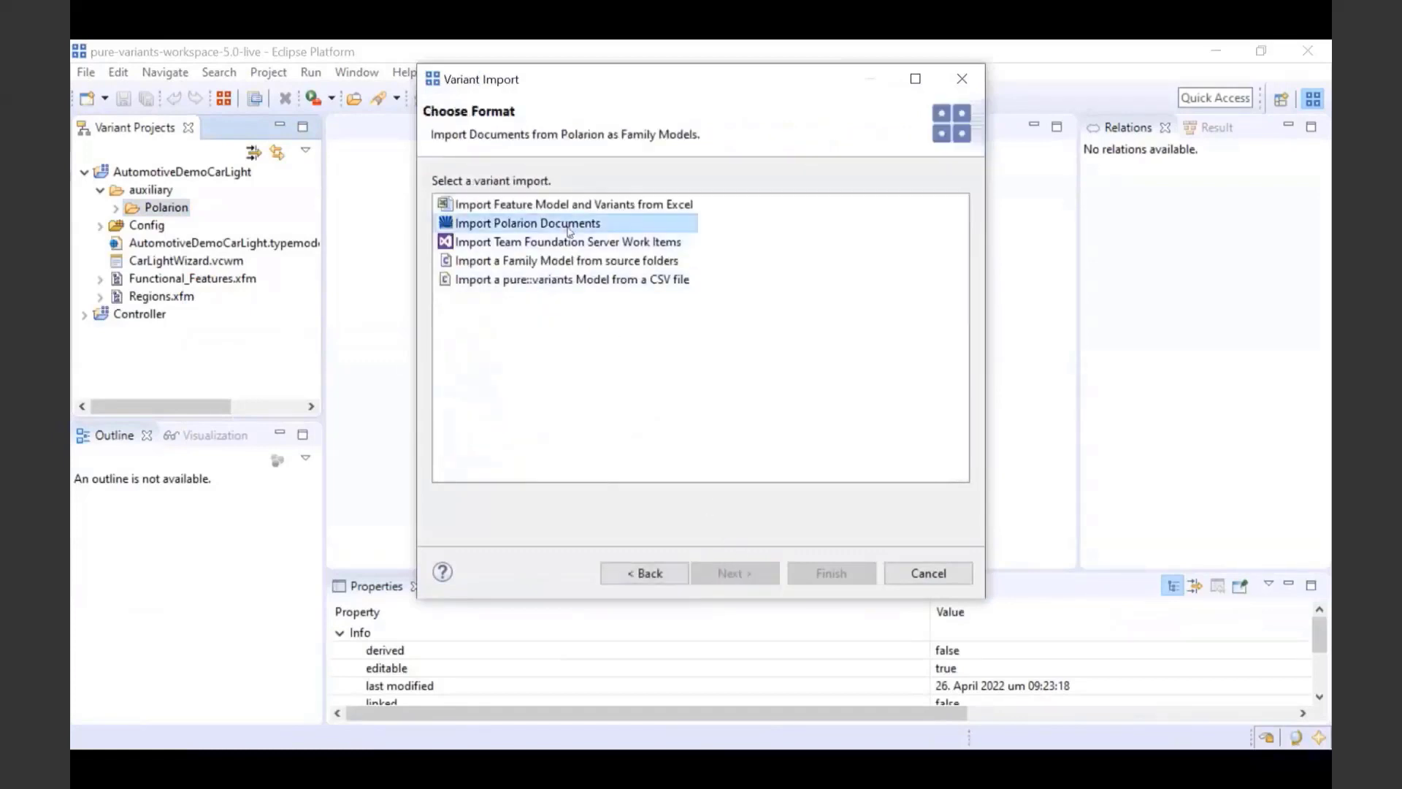
click(743, 569)
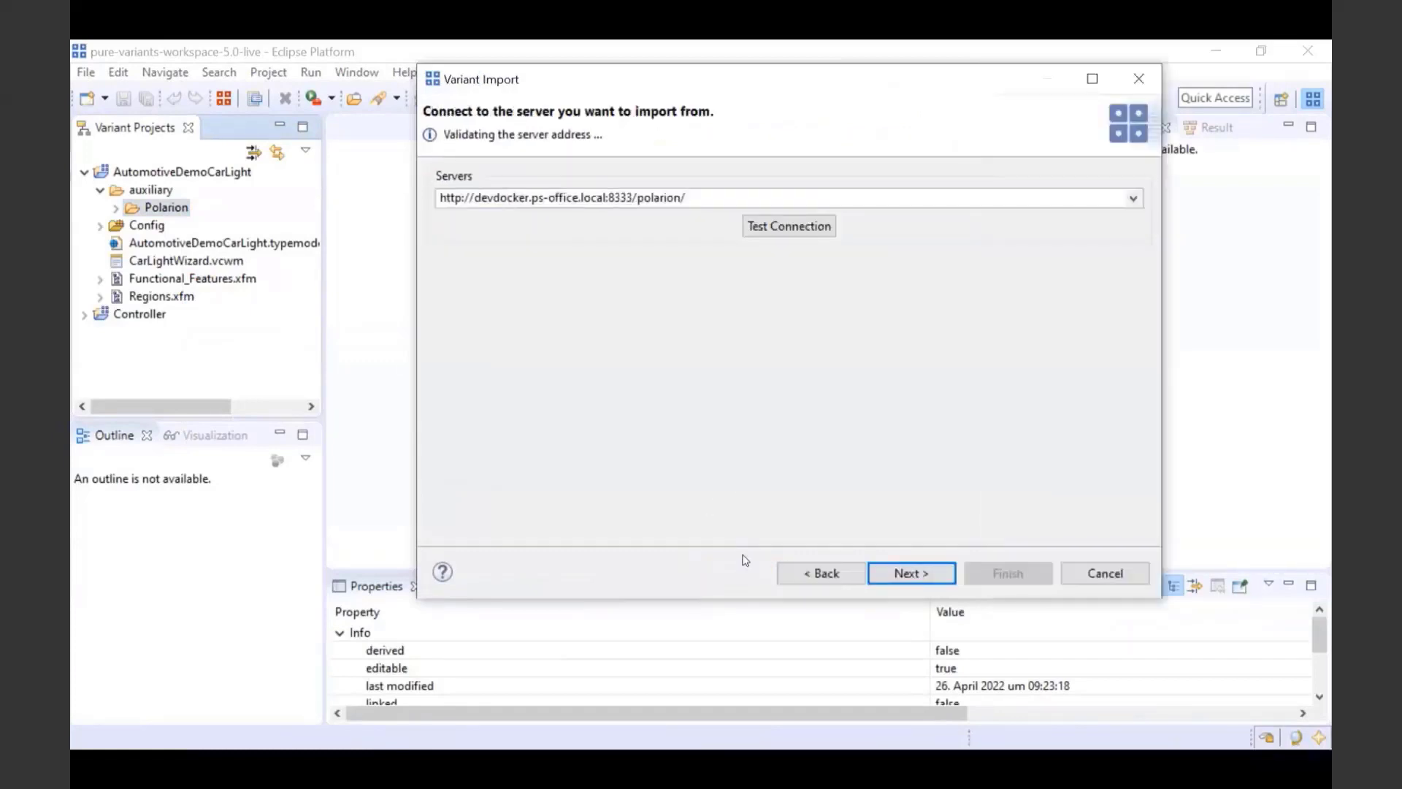
Accept the preset Polarion server for the import and choose Full Mode as the import mode
click(953, 571)
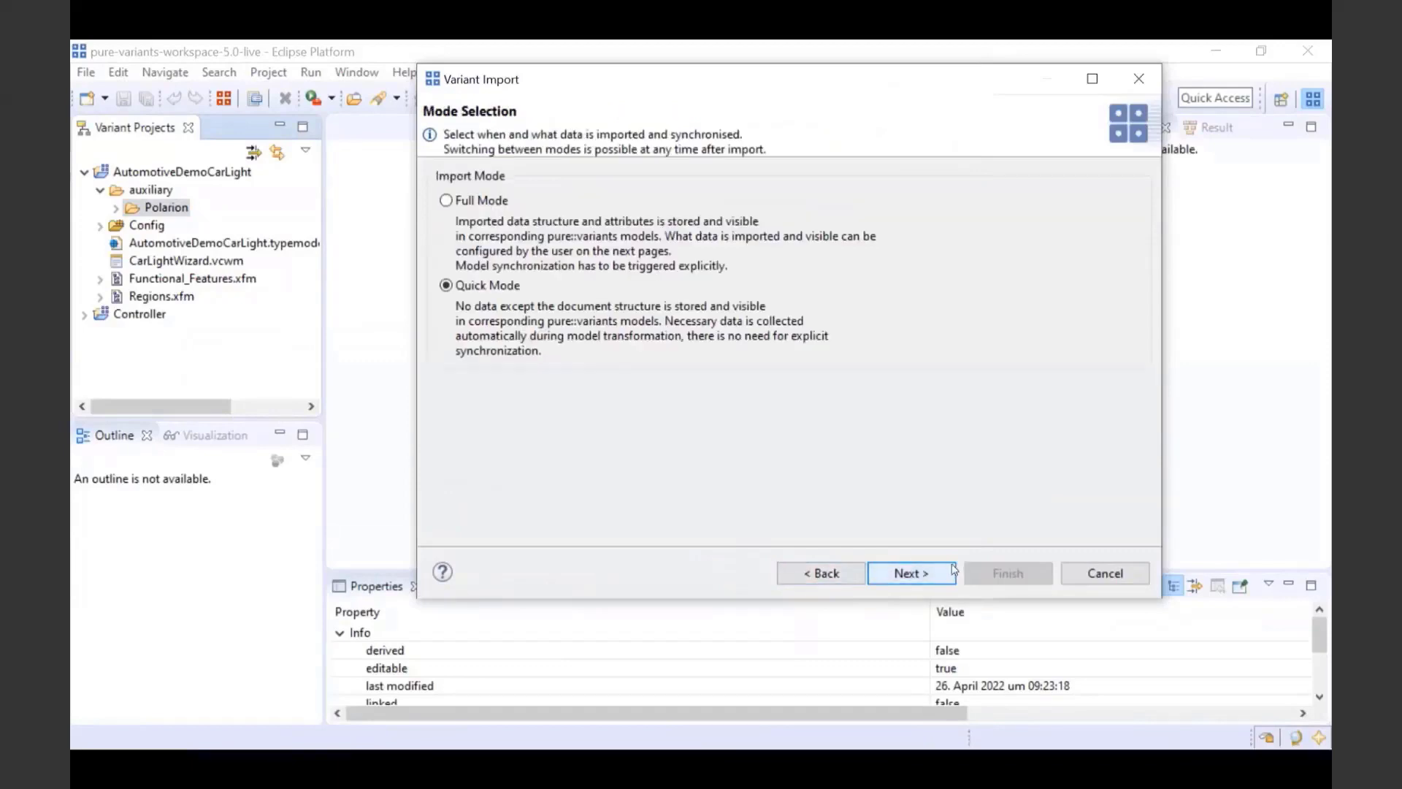
click(473, 208)
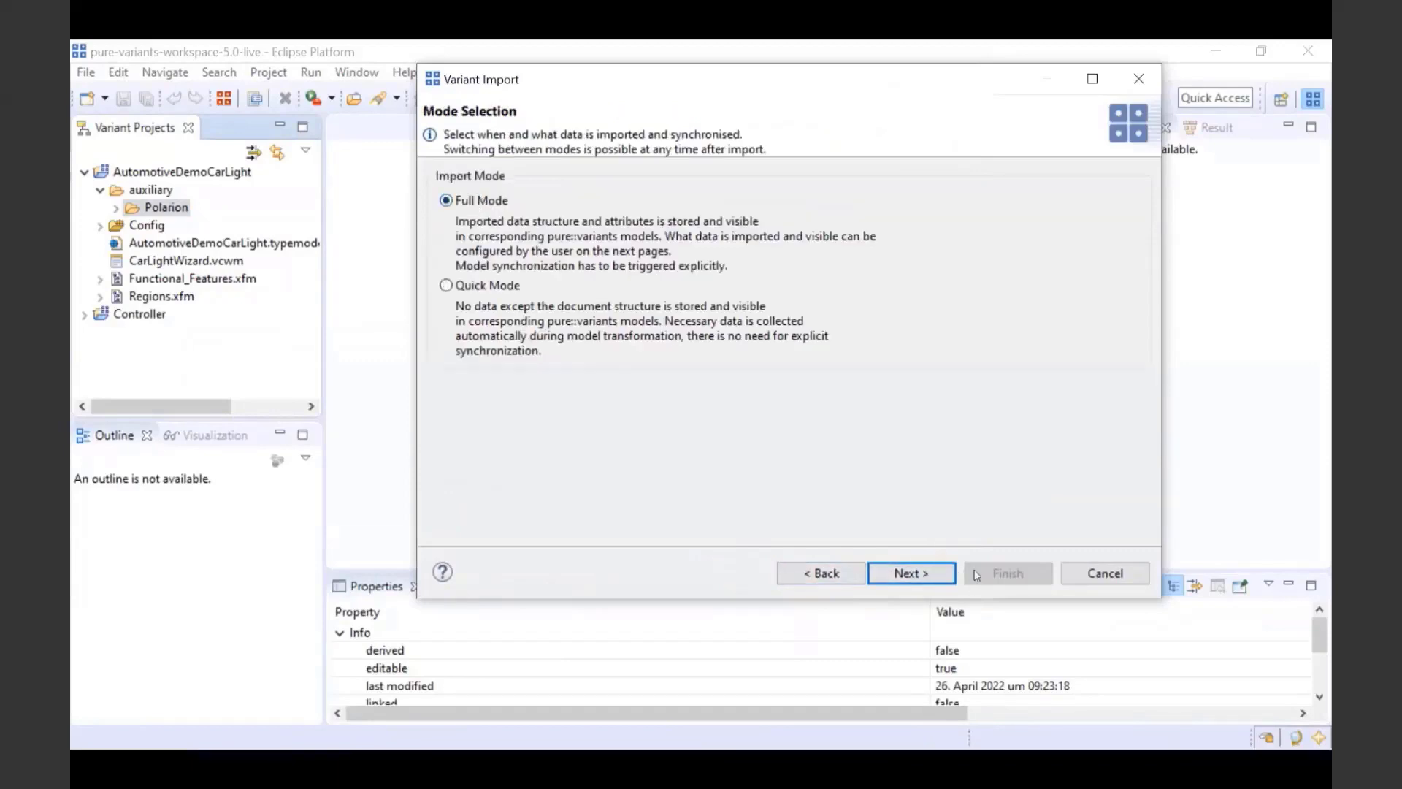
click(943, 573)
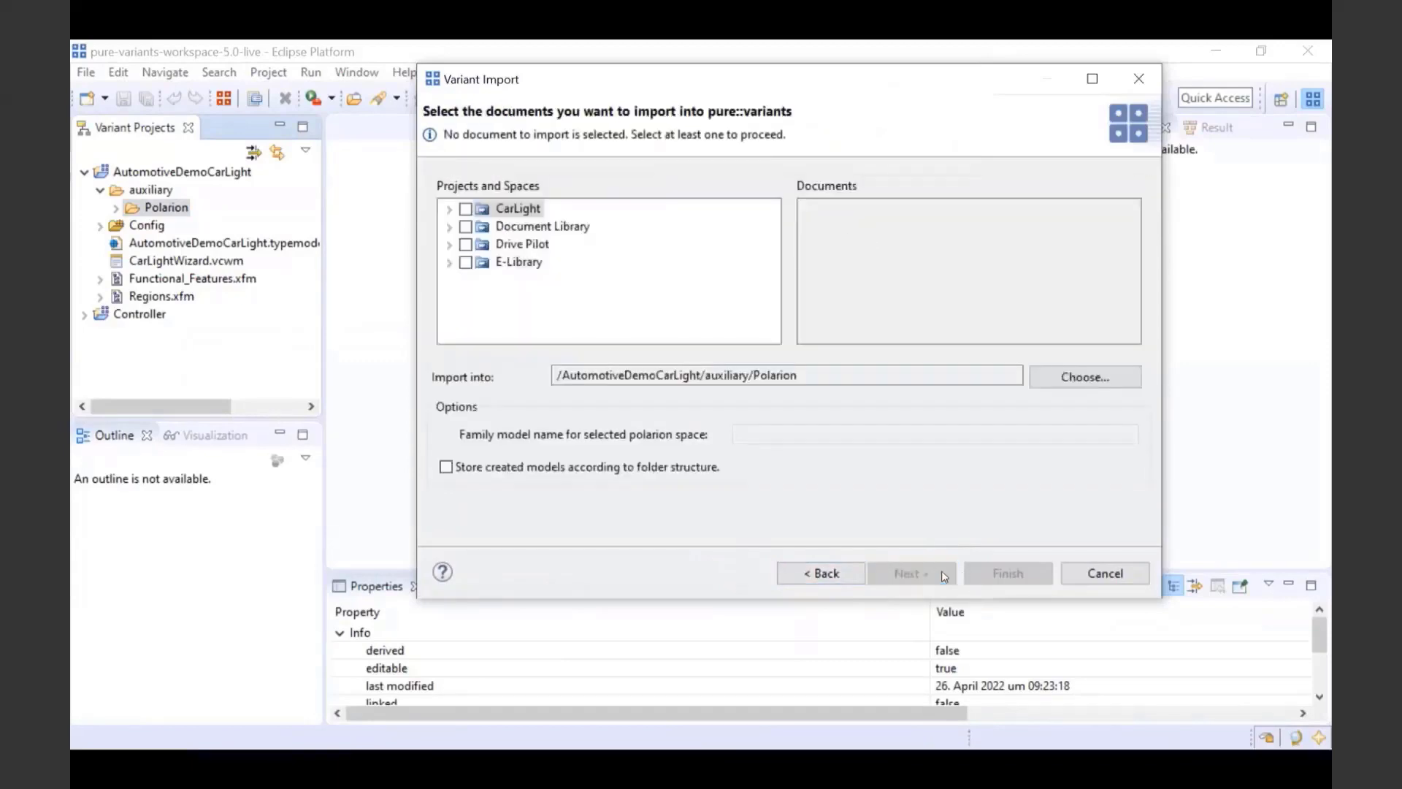
Select the System Requirements space of the CarLight project with its System Requirements Sepcification document for the import
click(450, 209)
click(481, 226)
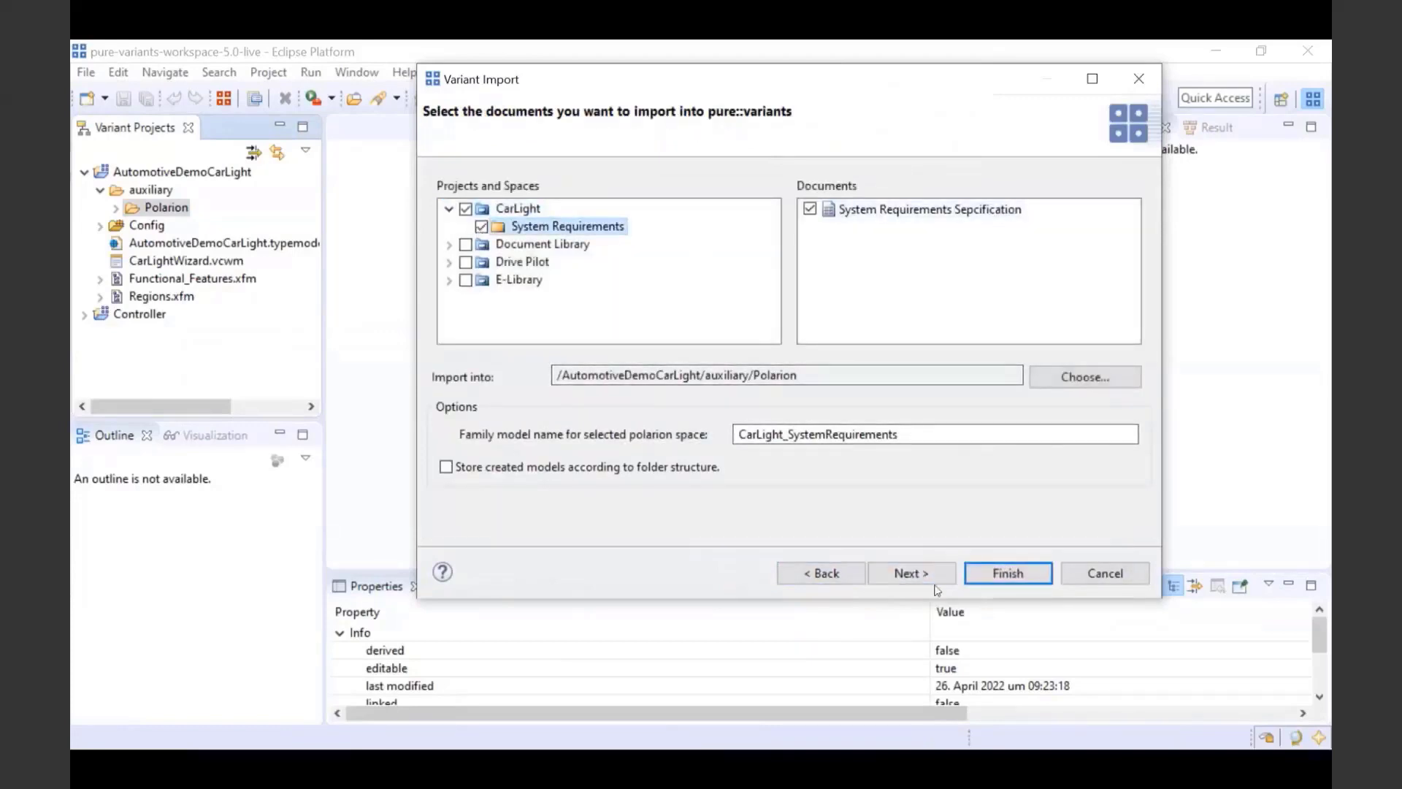
click(935, 577)
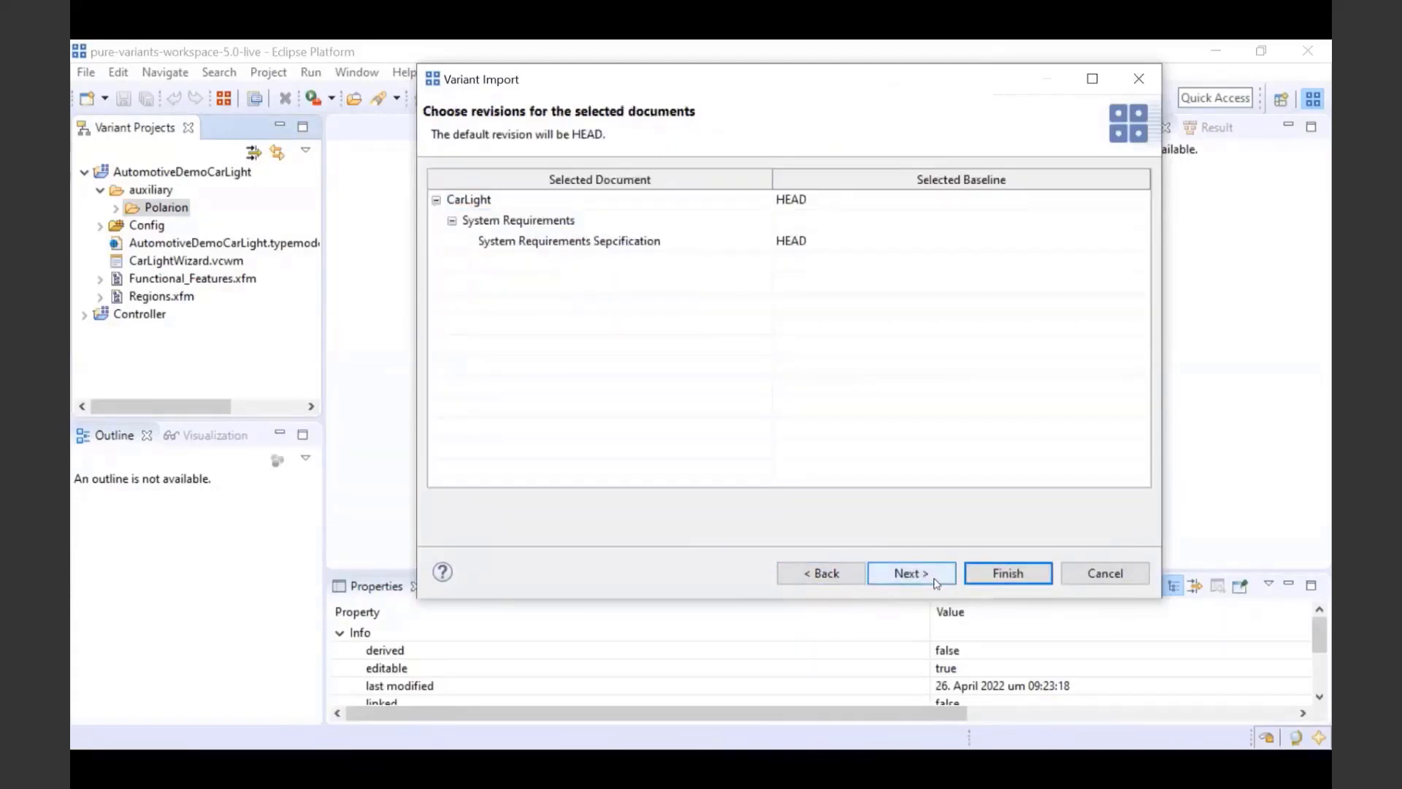
Check the available baselines, keep HEAD for the System Requirements Sepcification document, and continue to the import rules
click(978, 205)
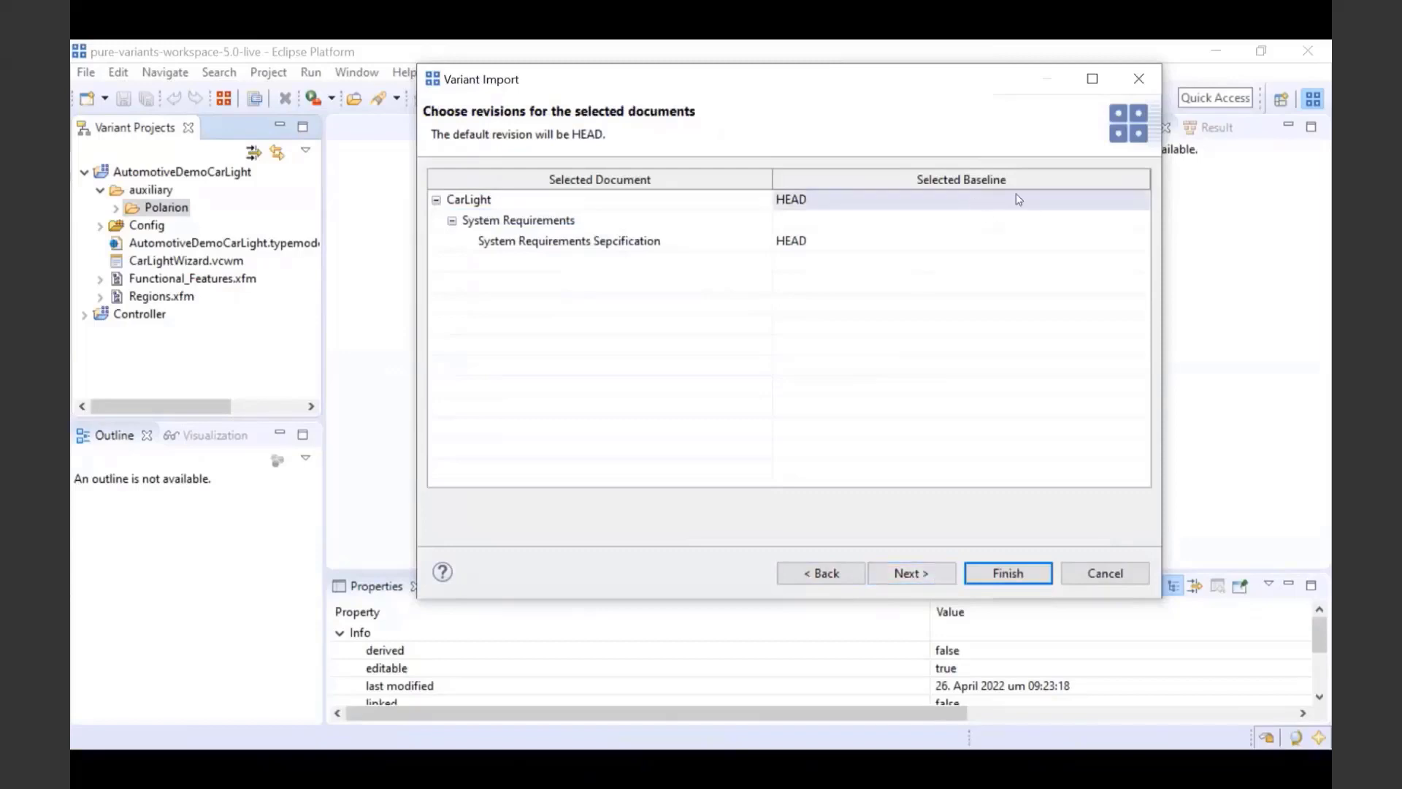
click(1019, 199)
click(1015, 199)
click(968, 243)
click(968, 243)
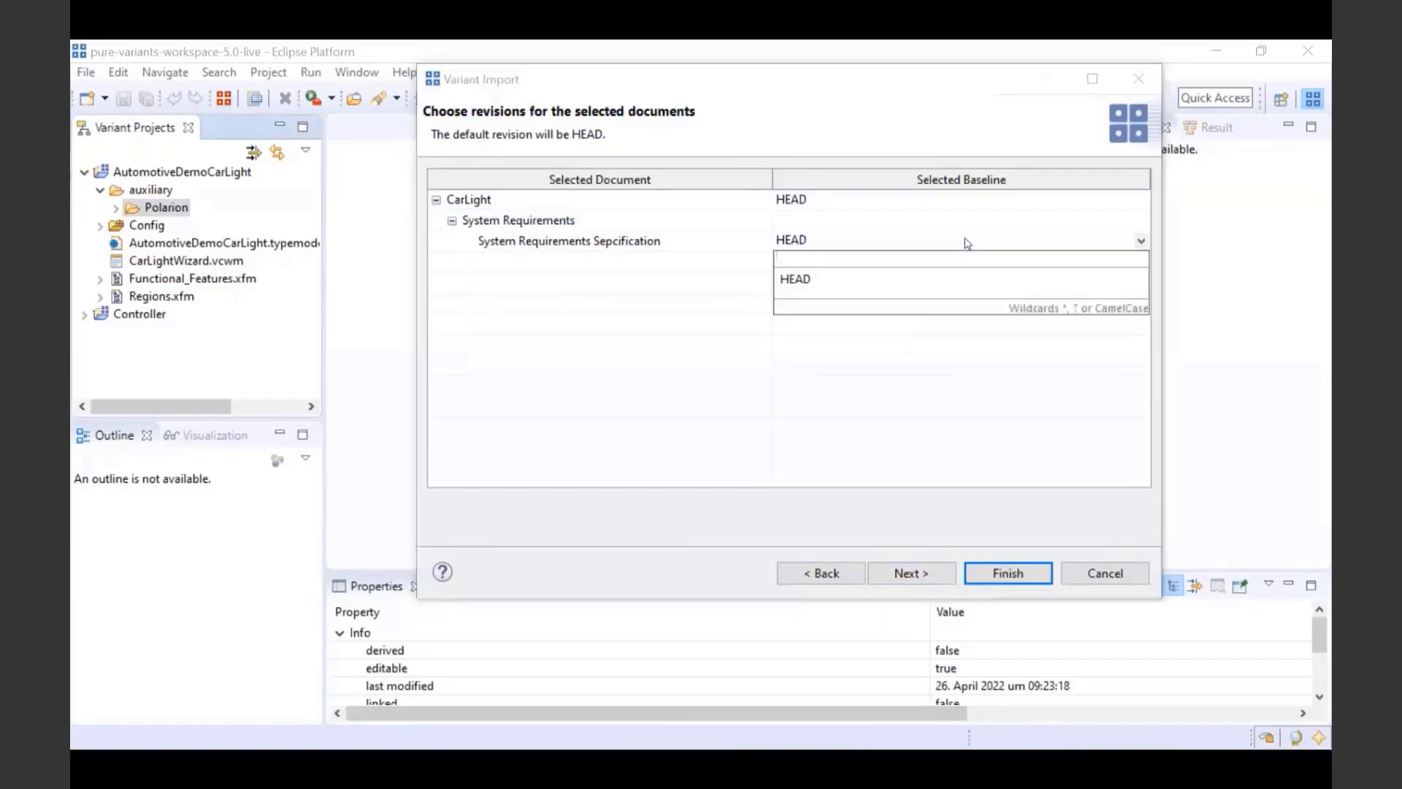
click(966, 242)
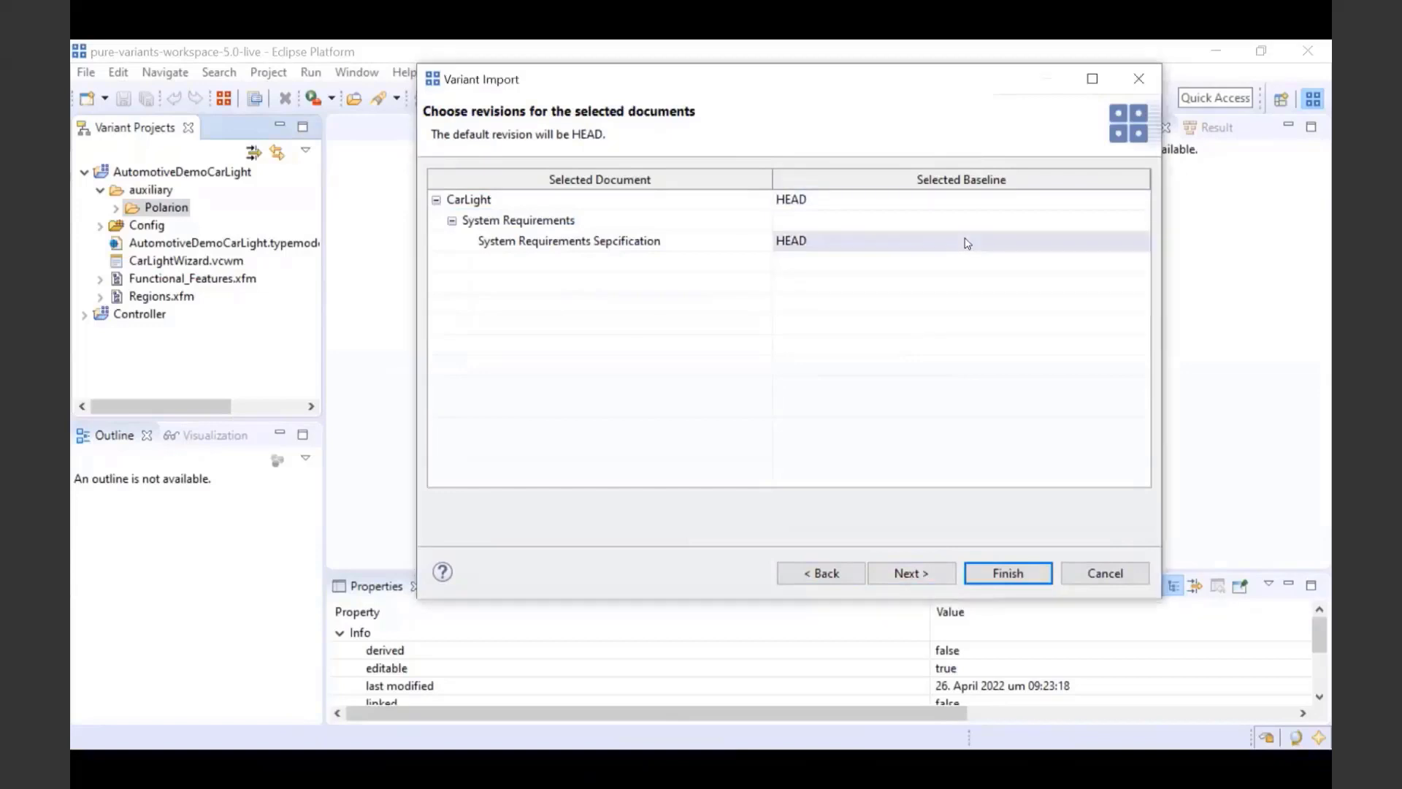
click(927, 574)
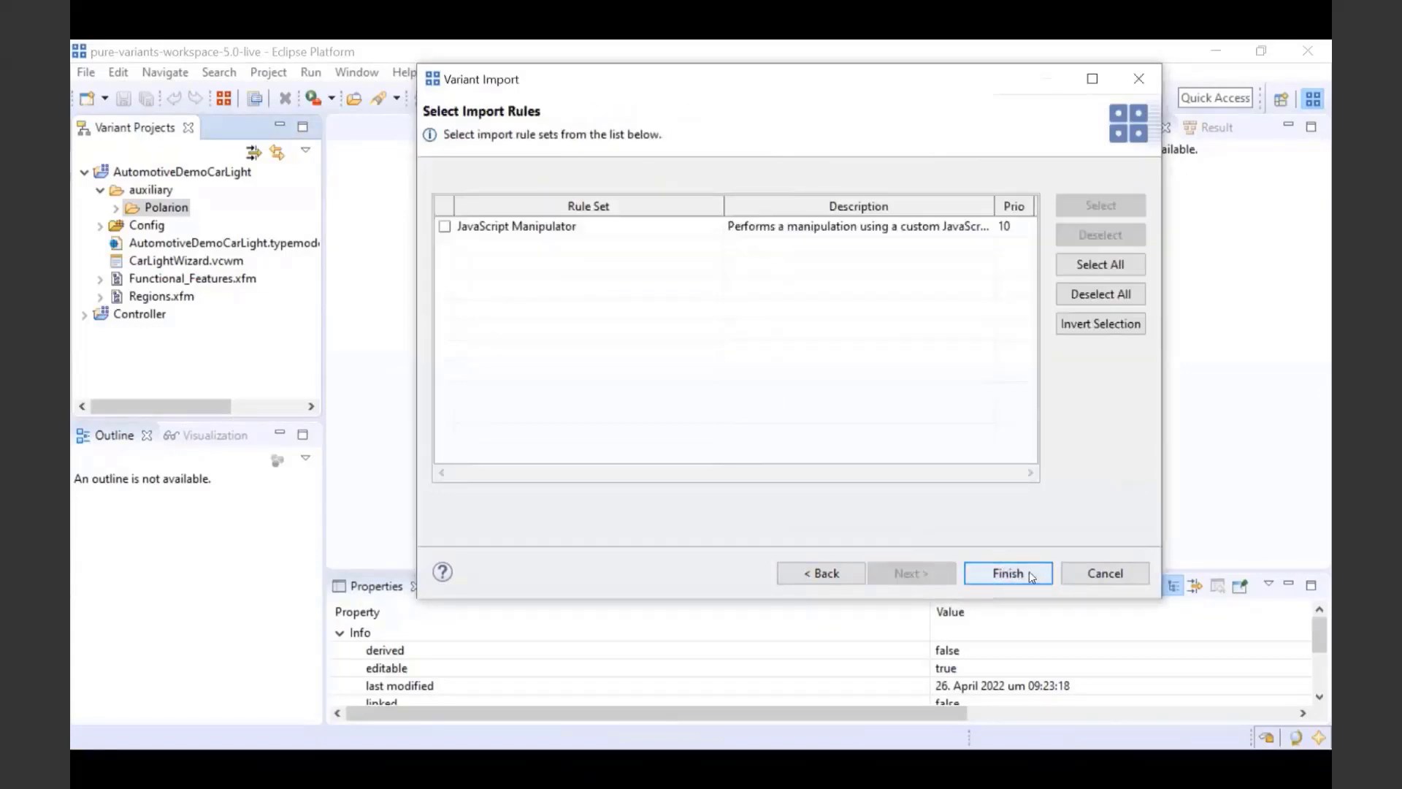
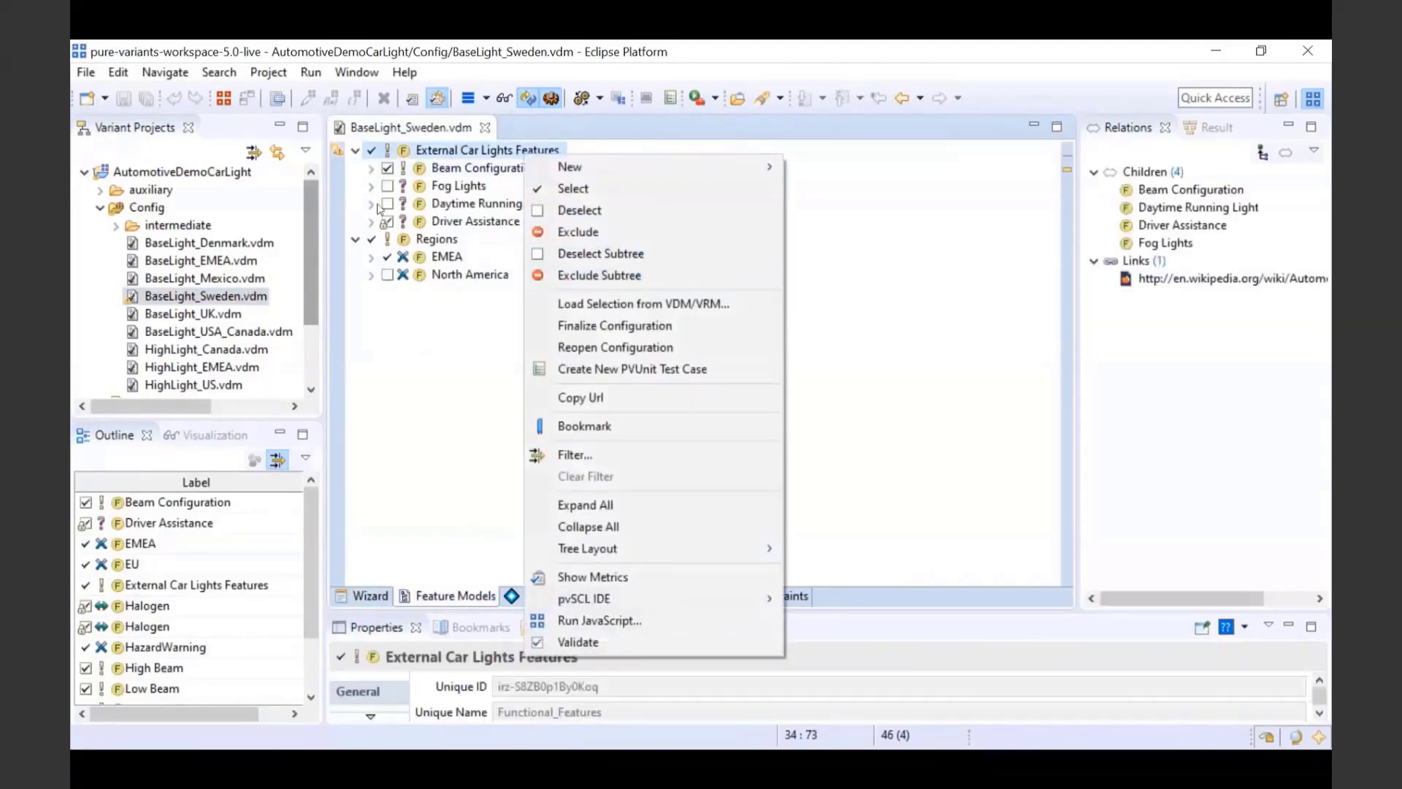
Expand Beam Configuration, Low Beam, High Beam, Driver Assistance, EMEA and EU in BaseLight_Sweden.vdm to inspect the selected features
click(371, 168)
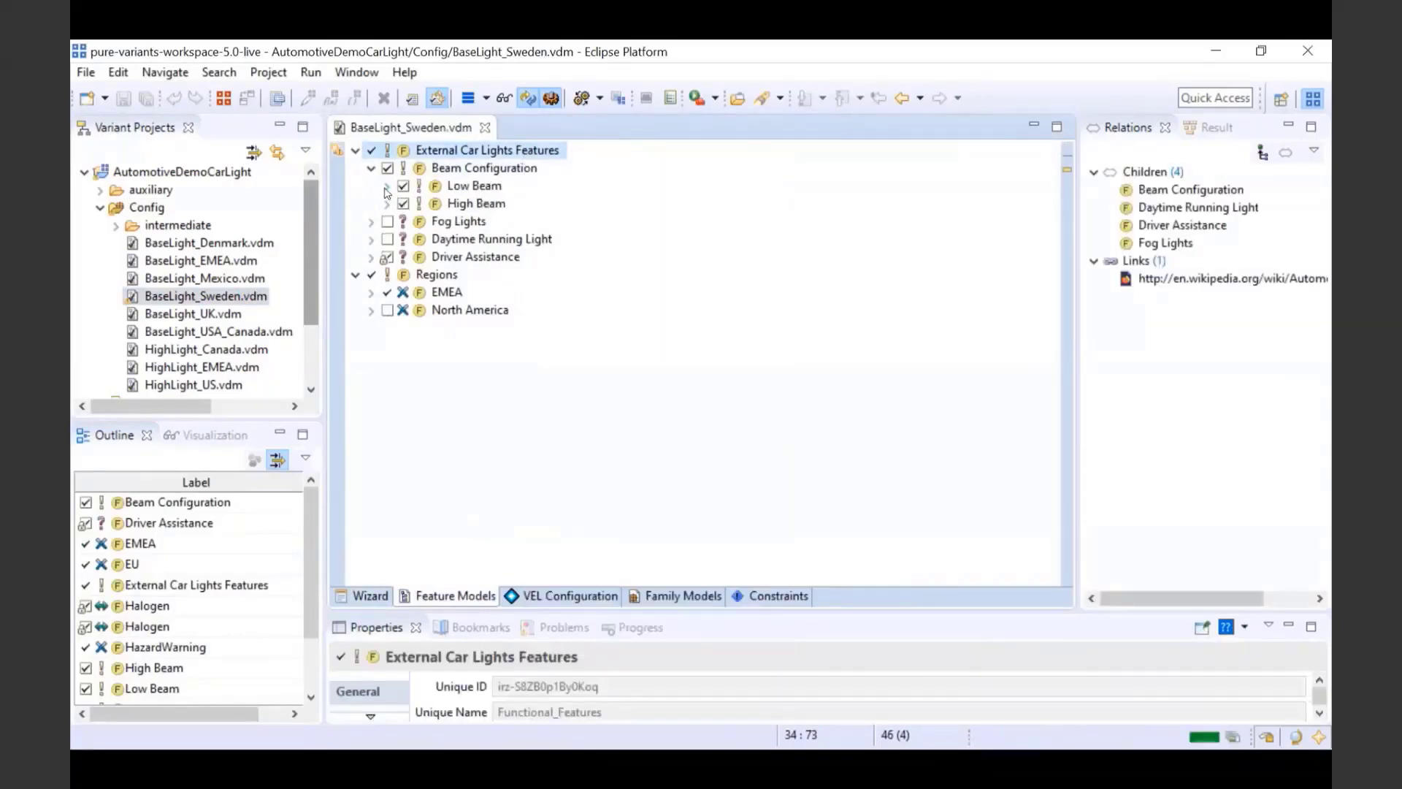
click(386, 186)
click(386, 239)
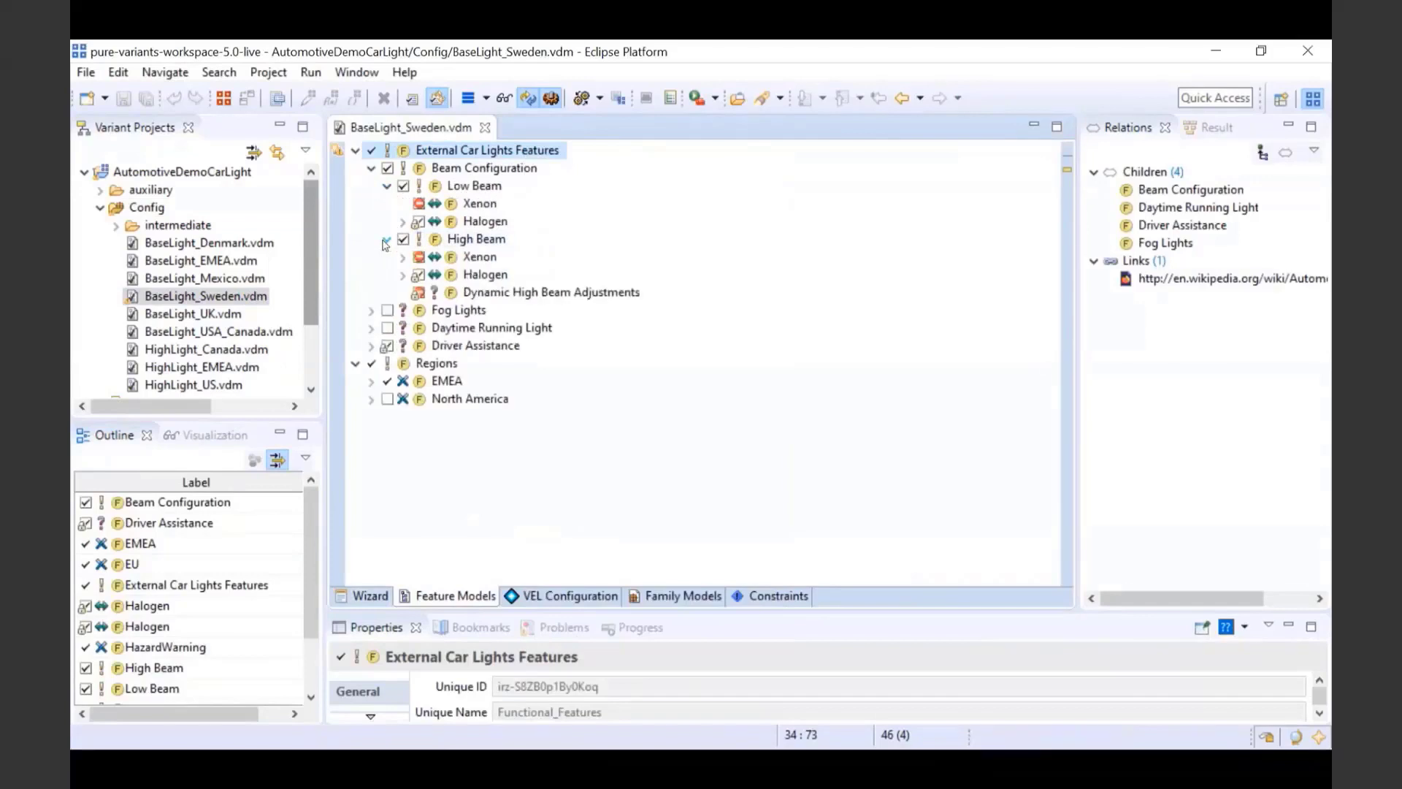
click(371, 346)
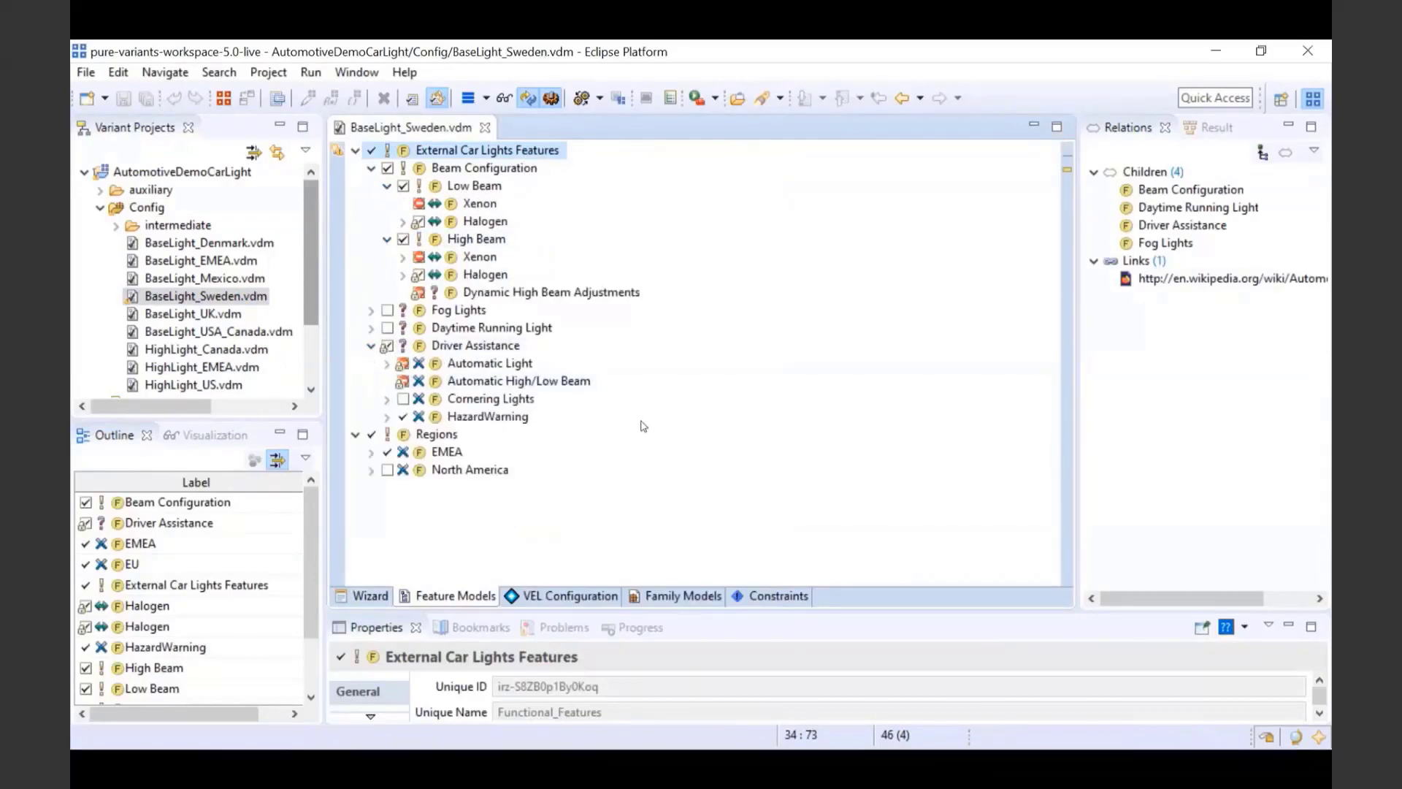
click(371, 452)
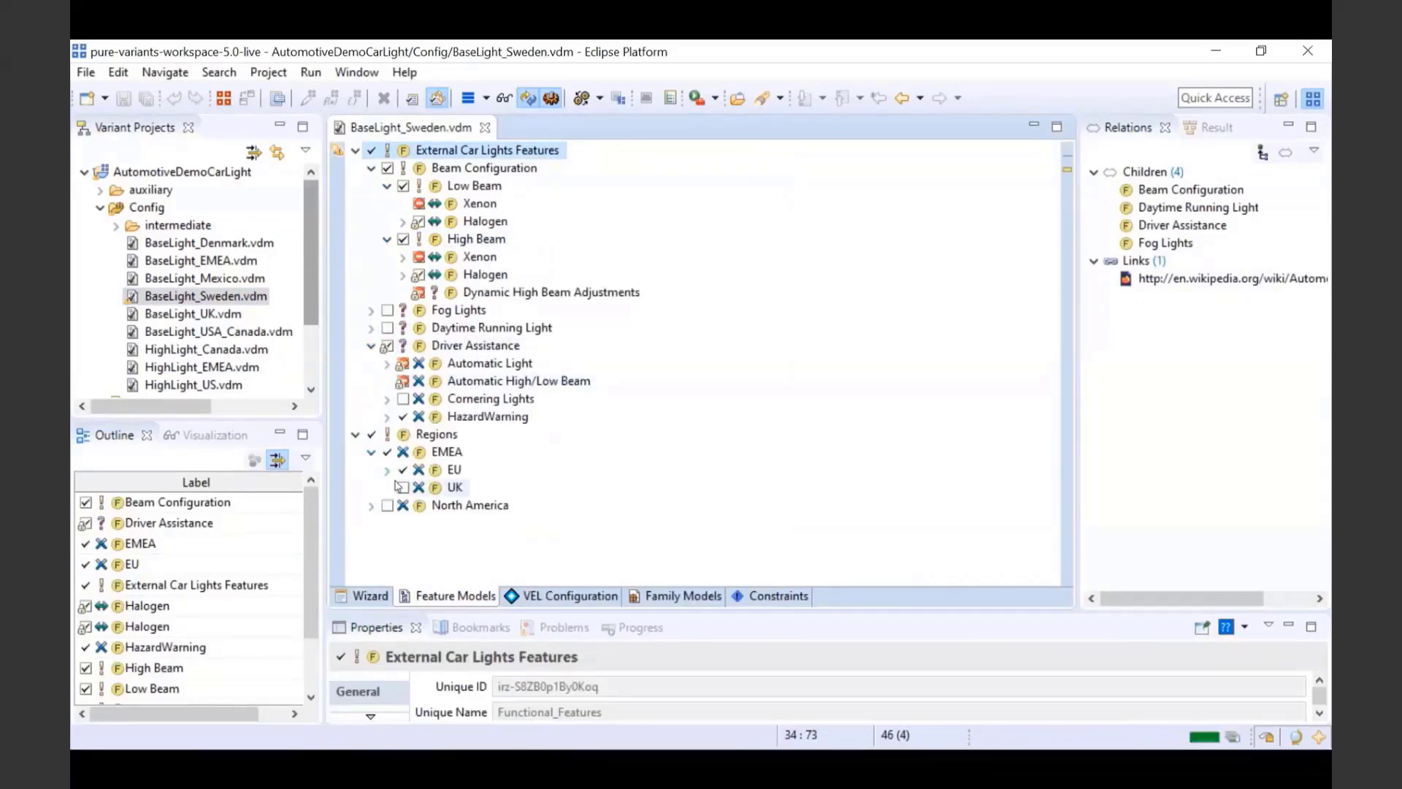
click(387, 470)
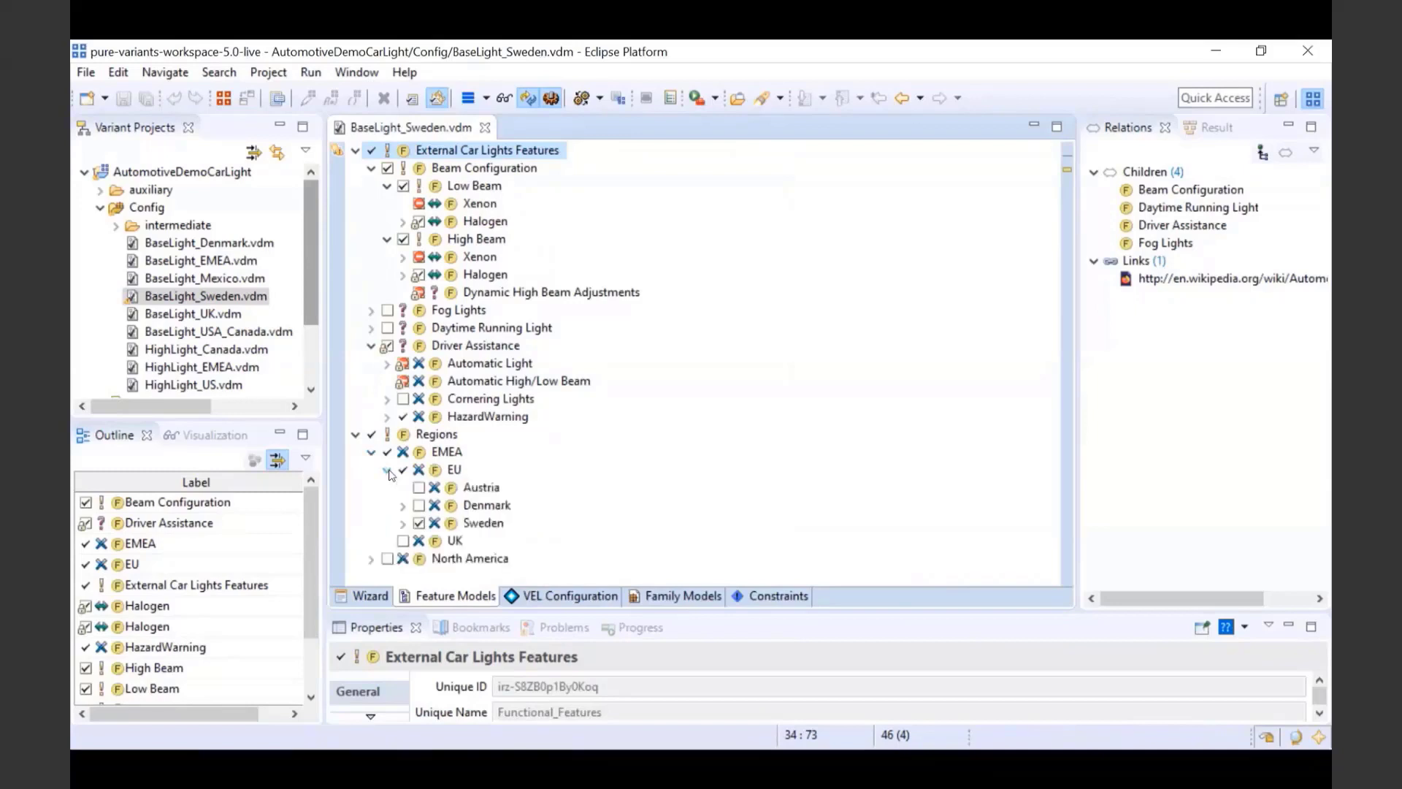
Show the VEL configuration of BaseLight_Sweden.vdm and expand the high beam activation and DRL compliance requirements to inspect them
click(598, 595)
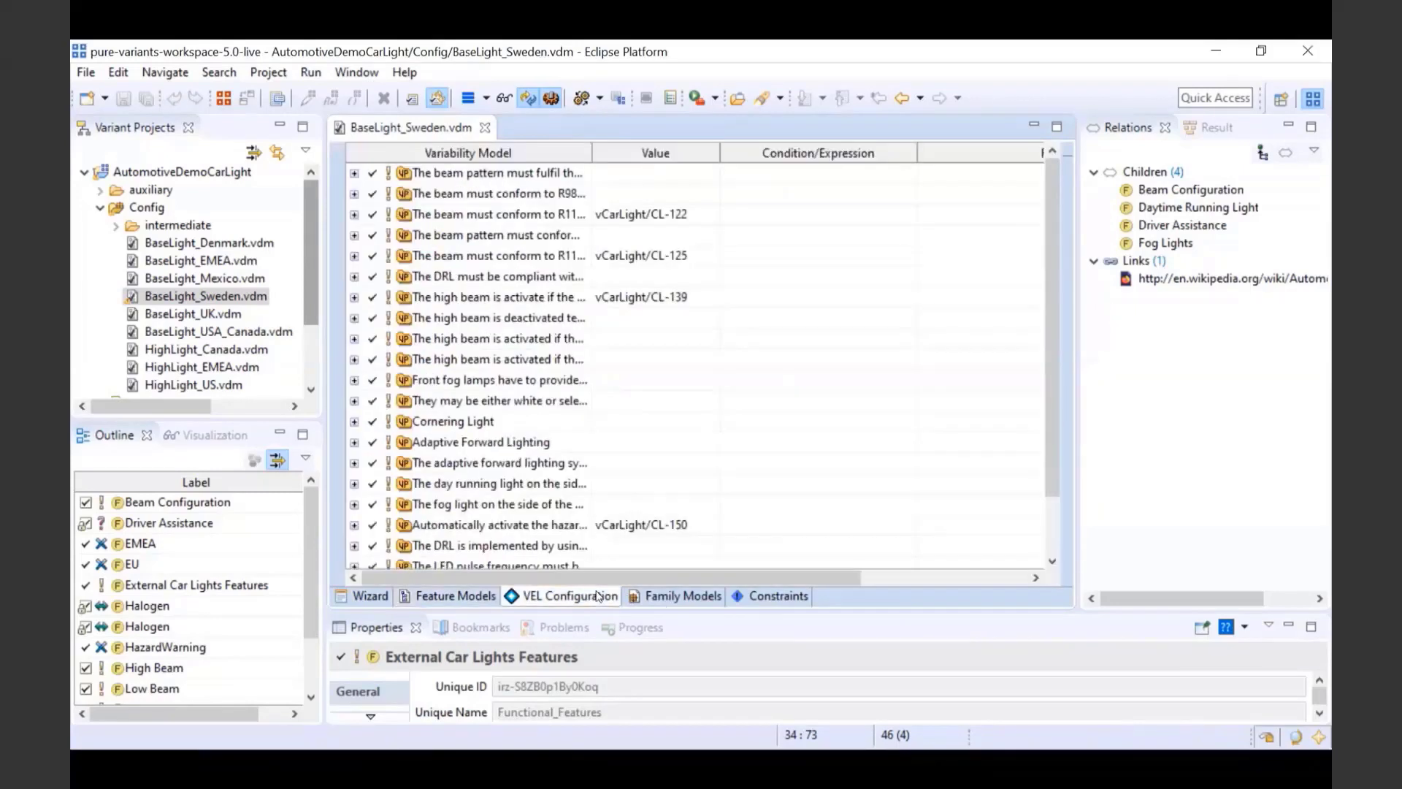
click(355, 298)
click(355, 277)
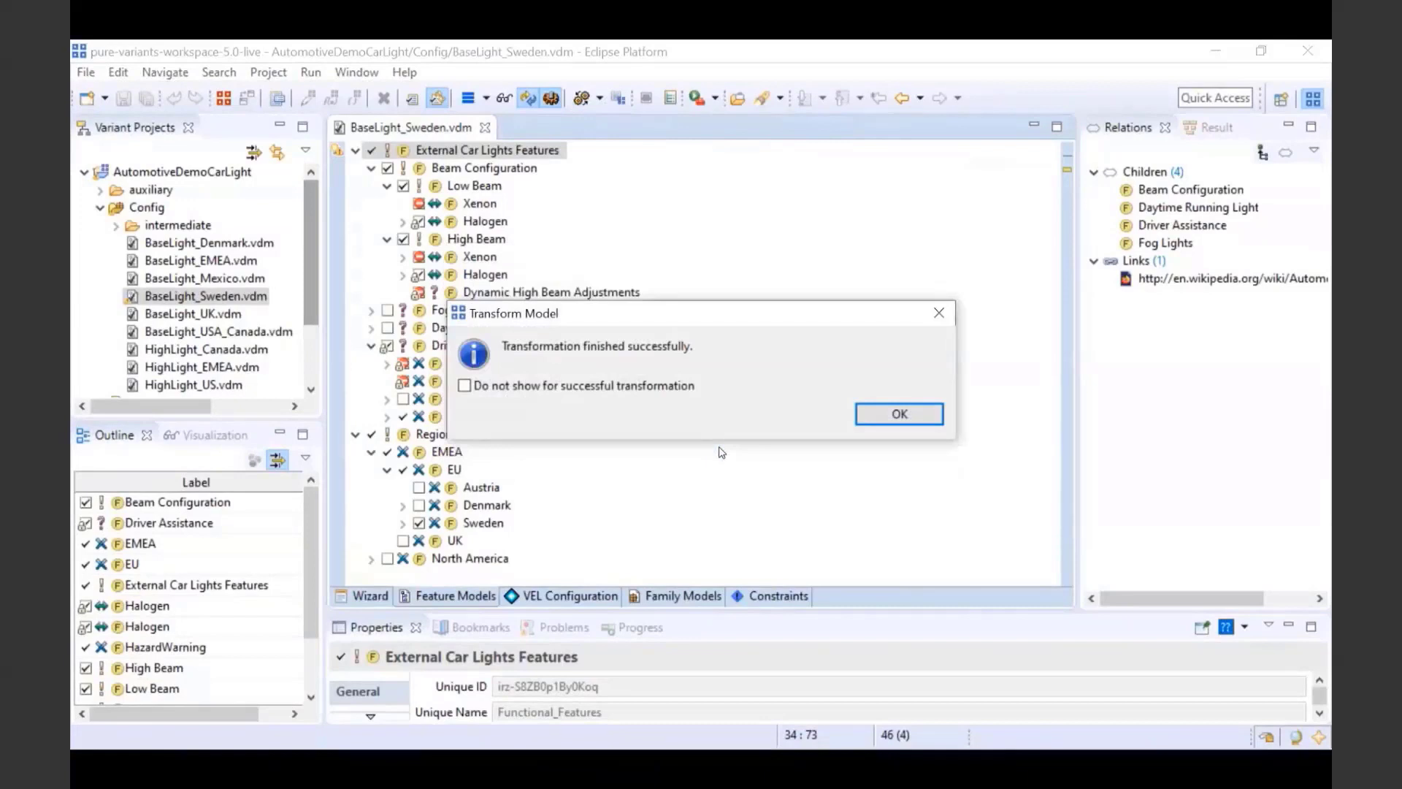
Acknowledge the finished transformation of the BaseLight_Sweden variant
click(884, 414)
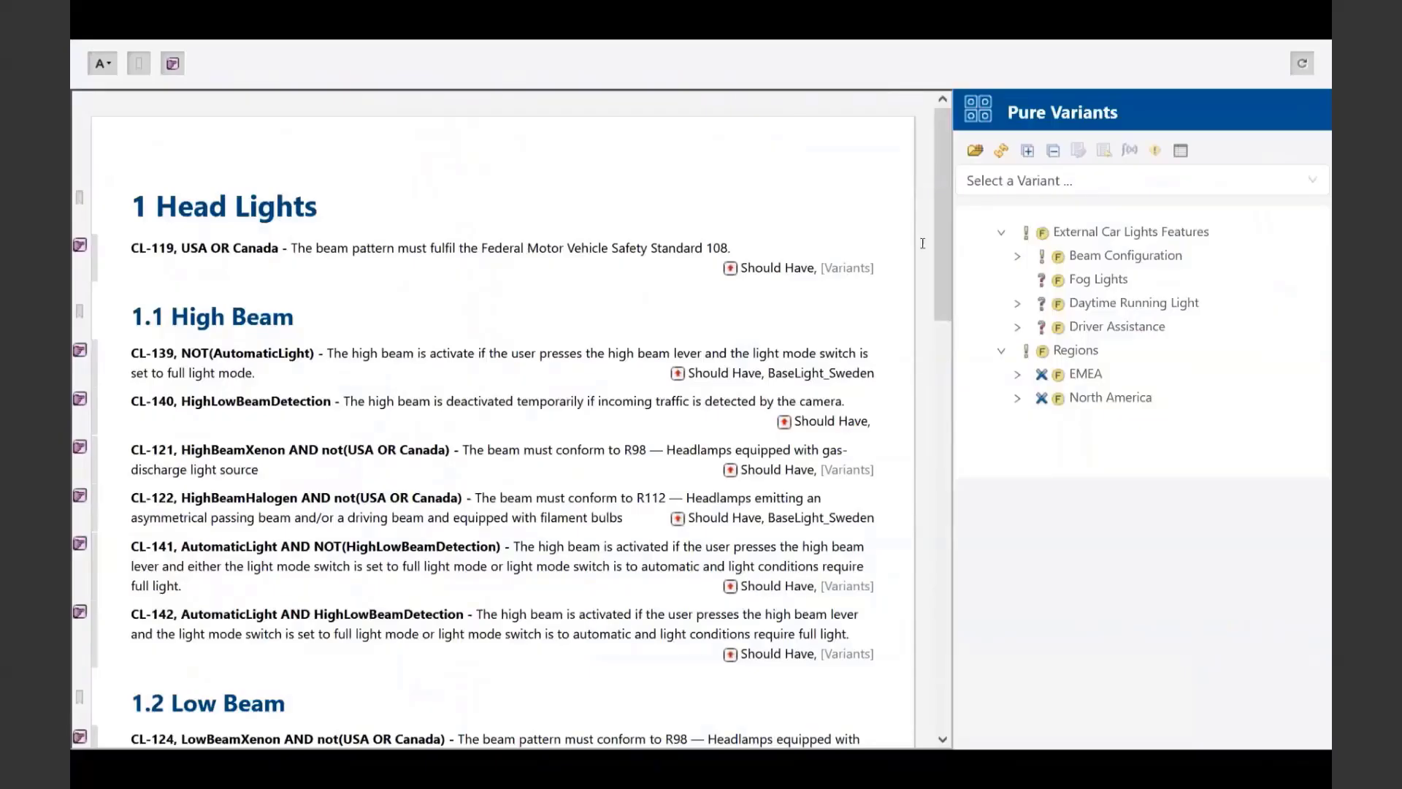
In Polarion, choose the BaseLight_Sweden variant and expand Driver Assistance to inspect its HazardWarning feature
click(1002, 192)
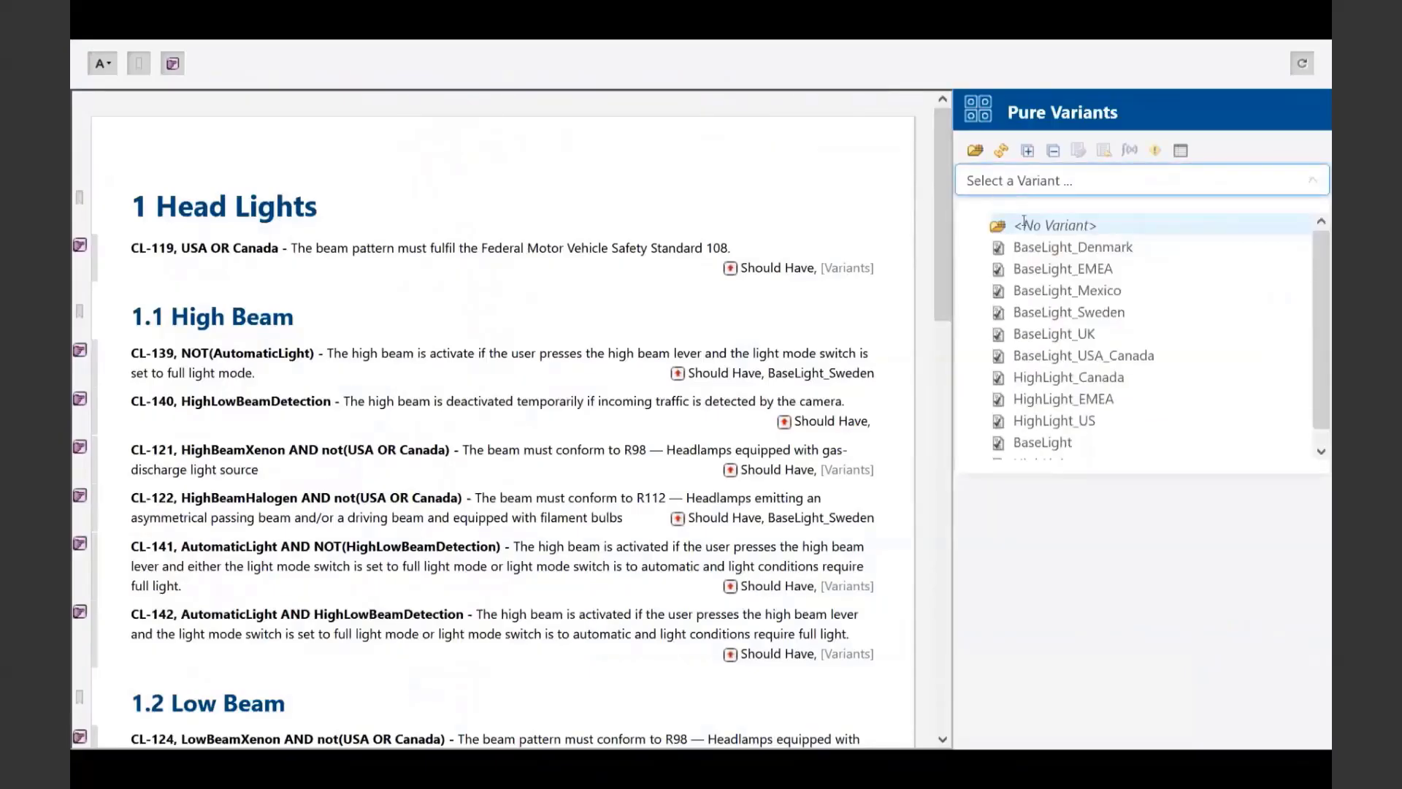
click(1141, 312)
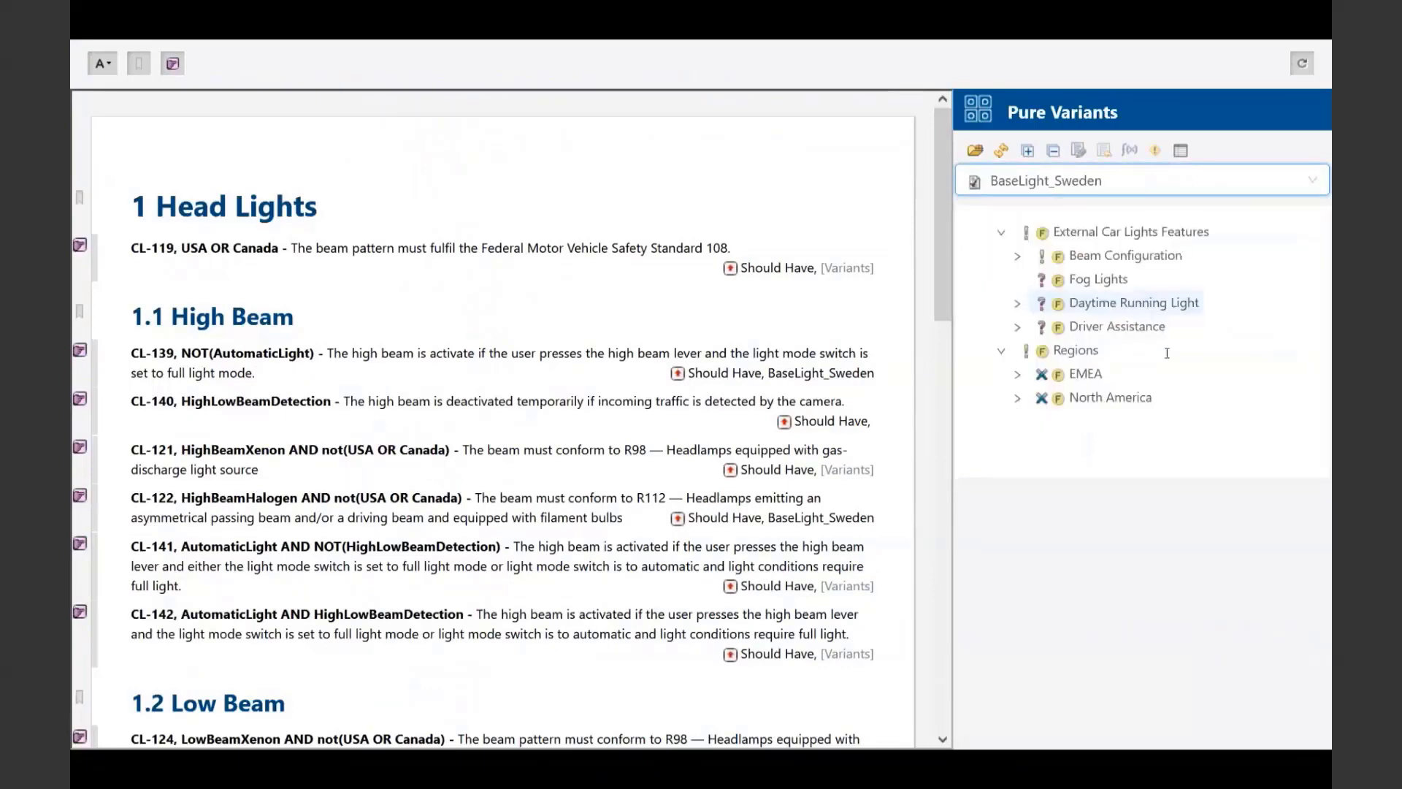
click(1017, 326)
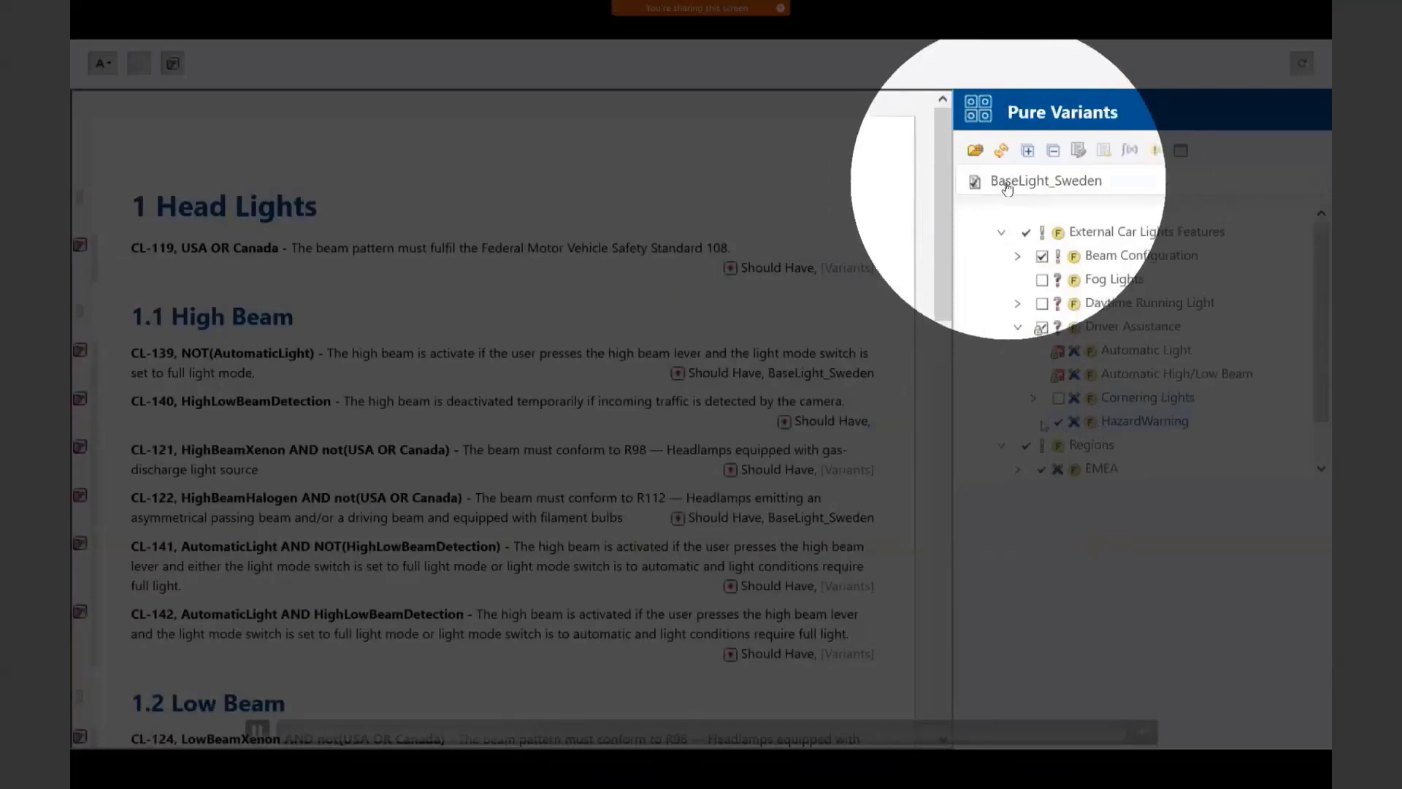
click(1153, 423)
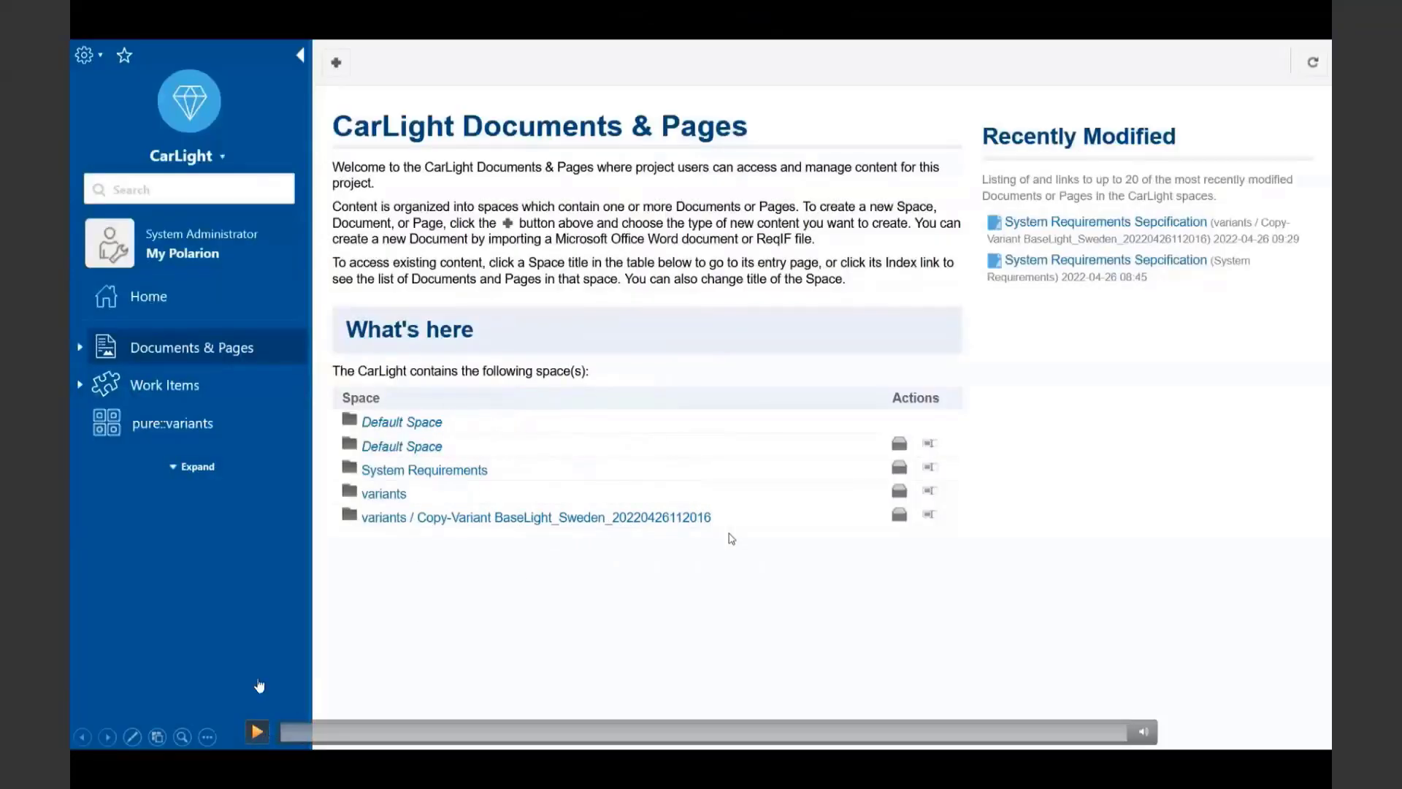
click(260, 685)
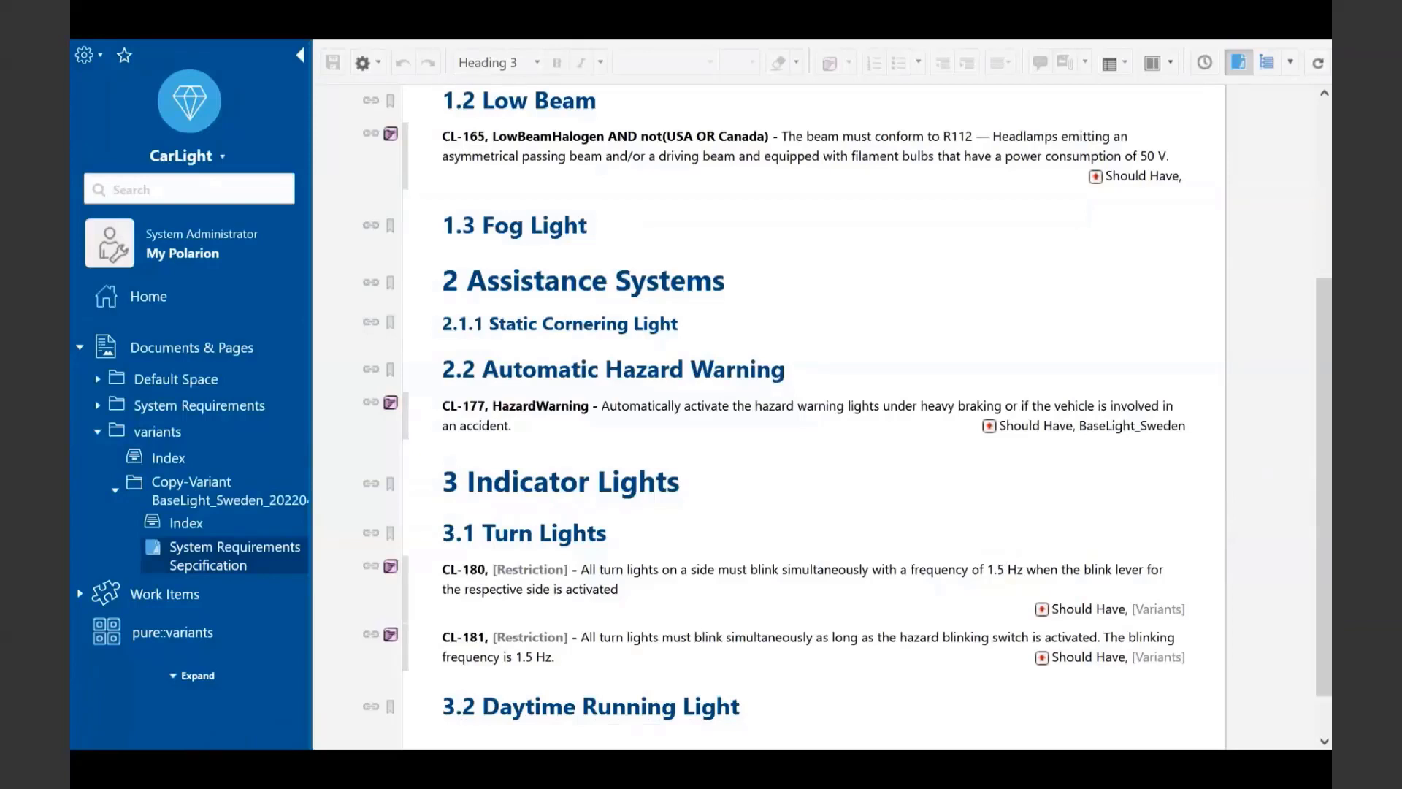
Open the CarLight Documents & Pages overview and expand the variants space to look for the generated variant copy
click(106, 347)
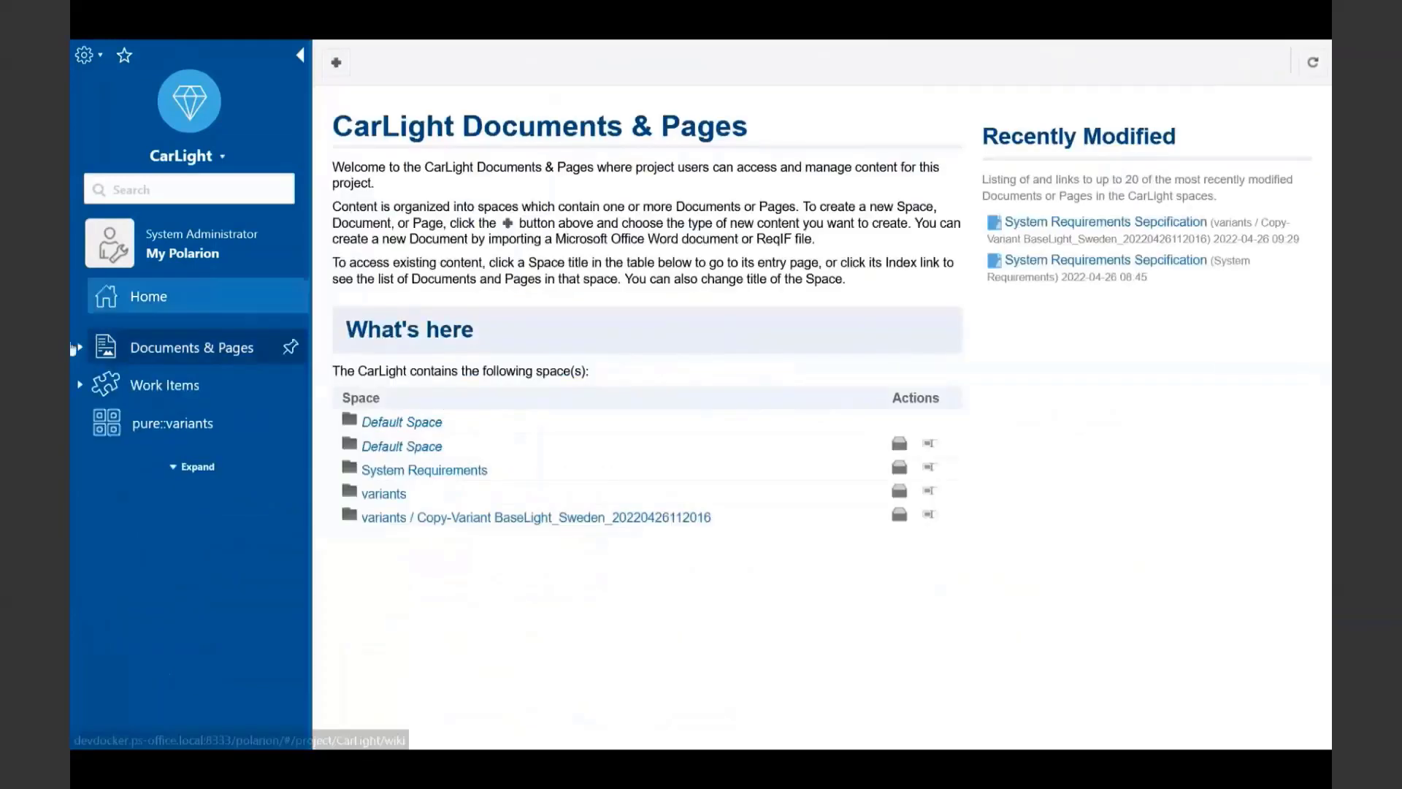
click(81, 347)
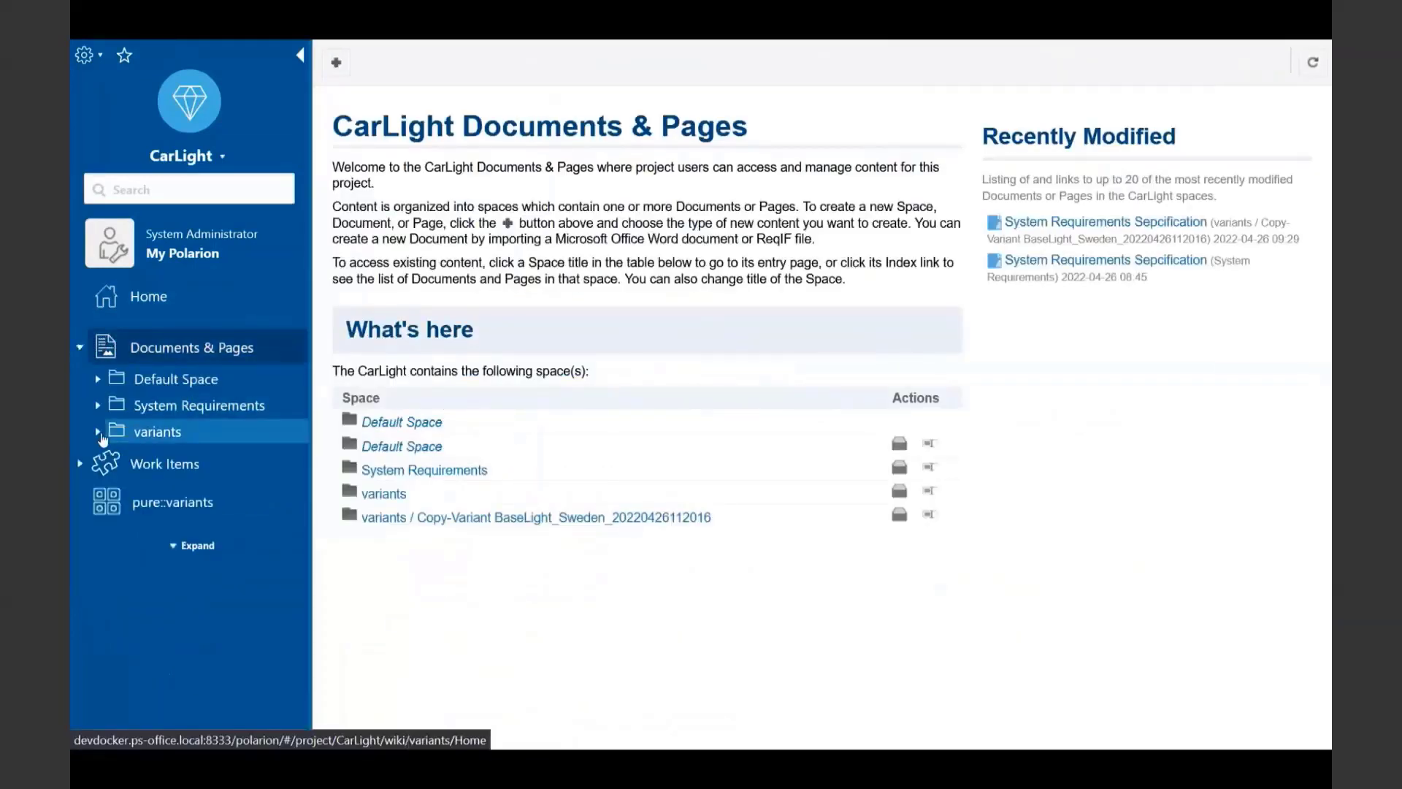
click(98, 431)
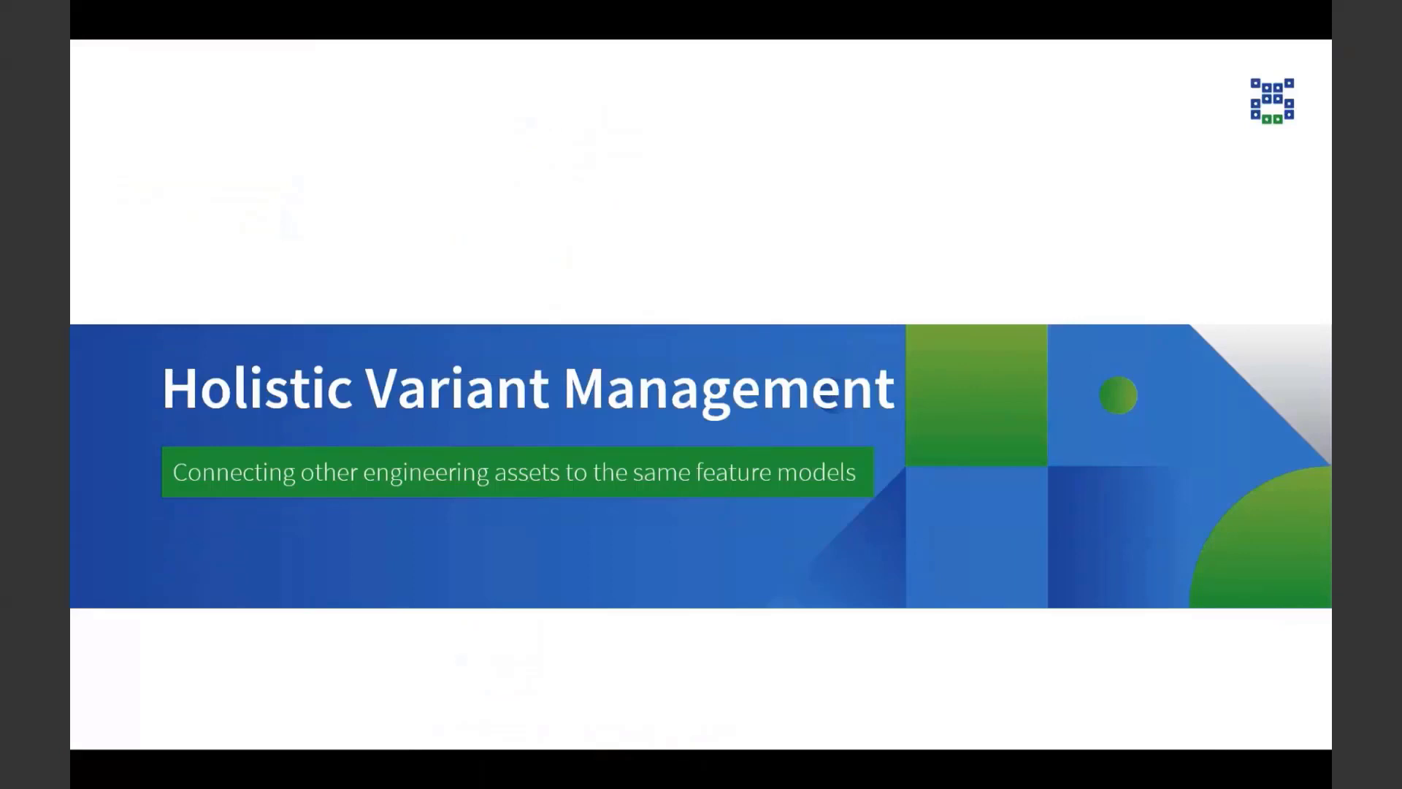
key(Right)
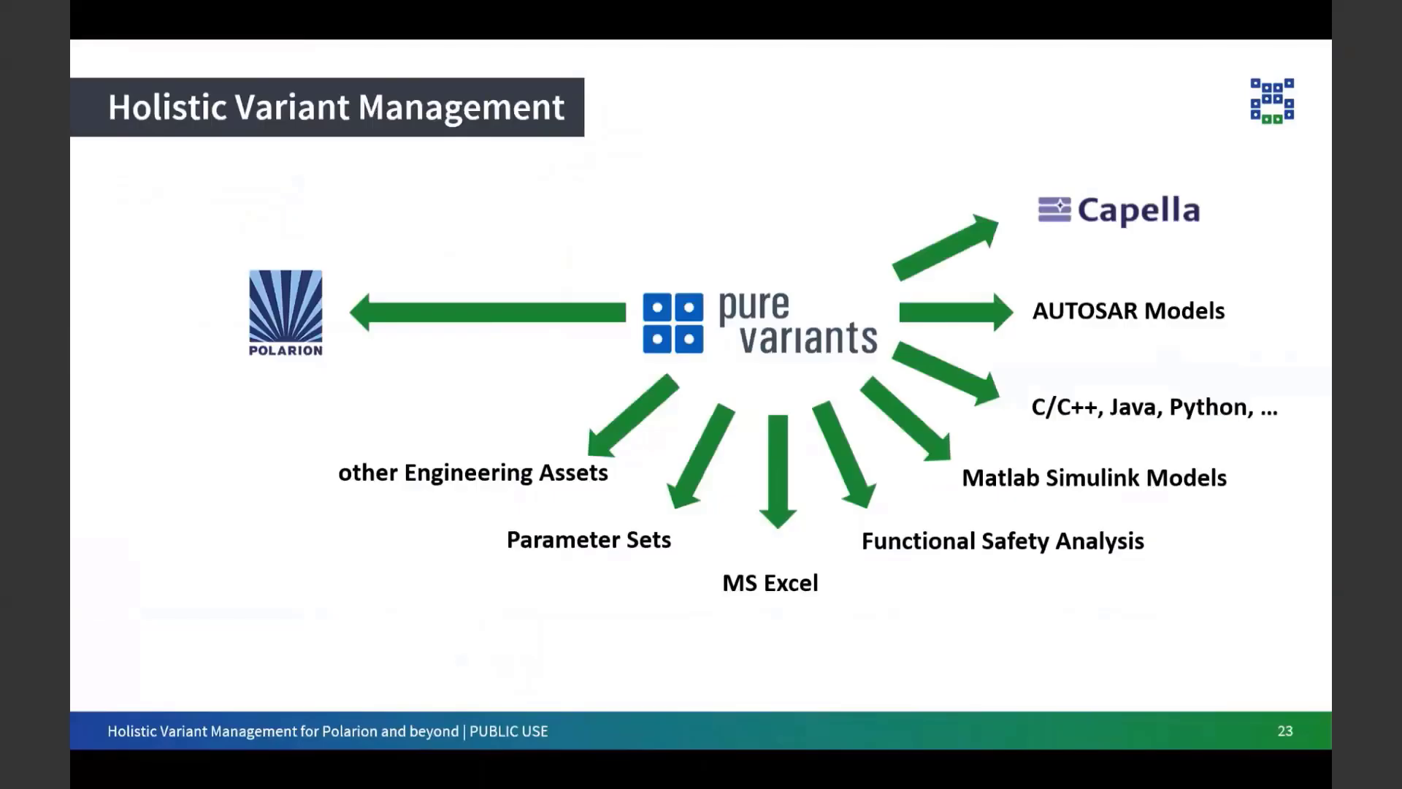
key(ctrl)
key(ctrl)
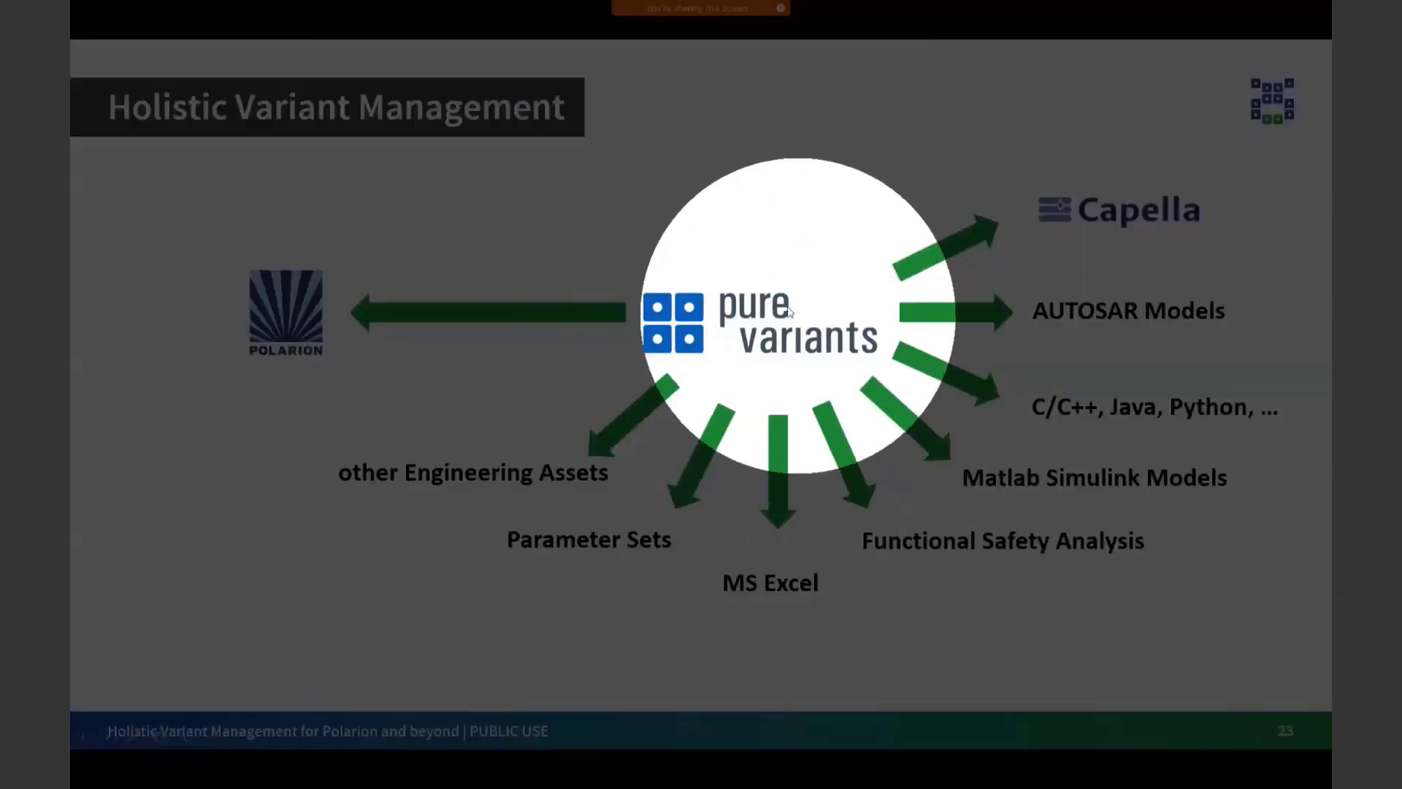